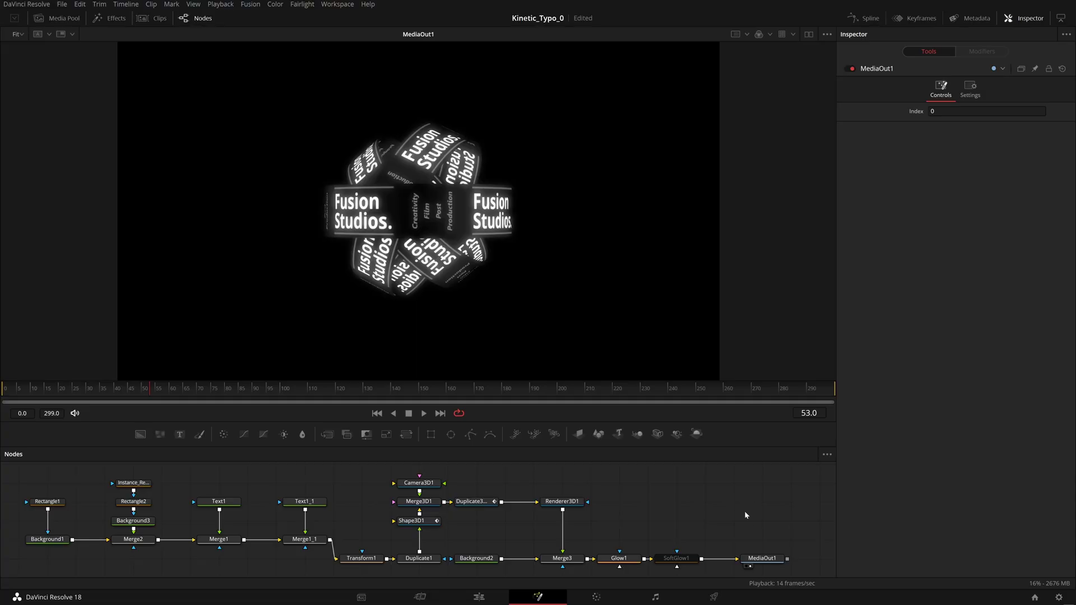
Step: Compare SoftGlow1 on and off, then delete it so Glow1 connects straight to MediaOut1
{"action": "left_click", "coordinate": [681, 556]}
{"action": "left_click", "coordinate": [847, 69]}
{"action": "left_click", "coordinate": [848, 68]}
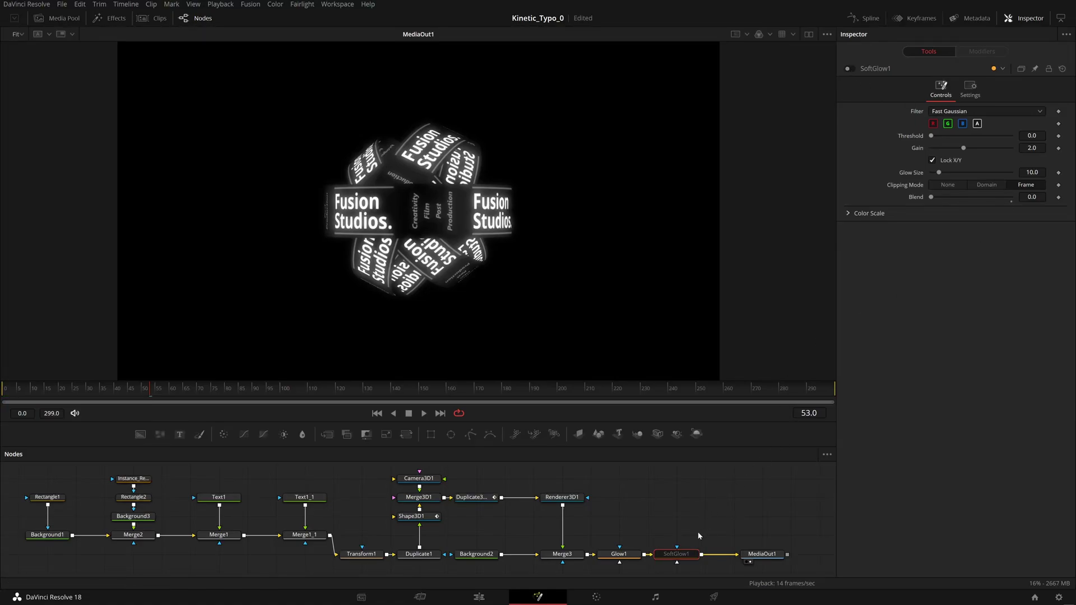
{"action": "key", "text": "Delete"}
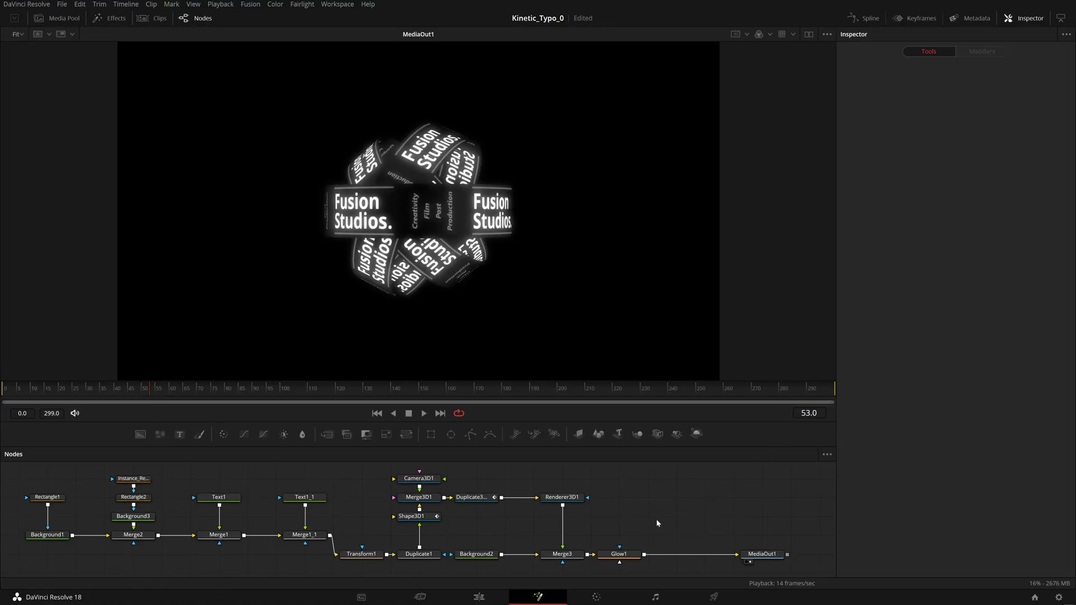
{"action": "left_click", "coordinate": [631, 555]}
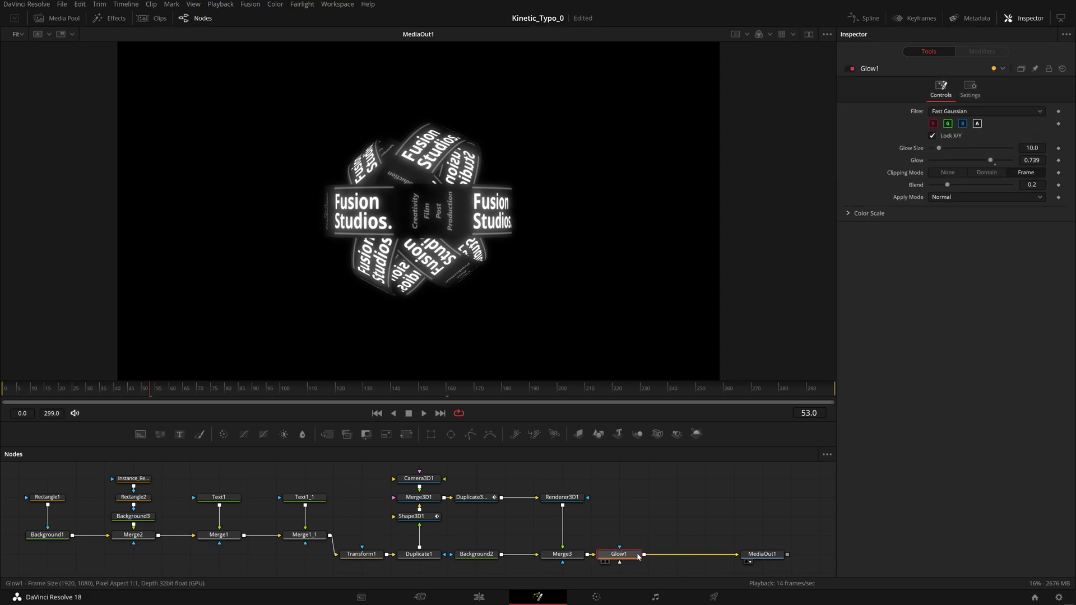
{"action": "left_click", "coordinate": [631, 526]}
Step: Select all nodes and disable Instance_Rectangle2, Duplicate1, Shape3D1 and Rectangle1
{"action": "left_click_drag", "start_coordinate": [787, 565], "coordinate": [3, 470]}
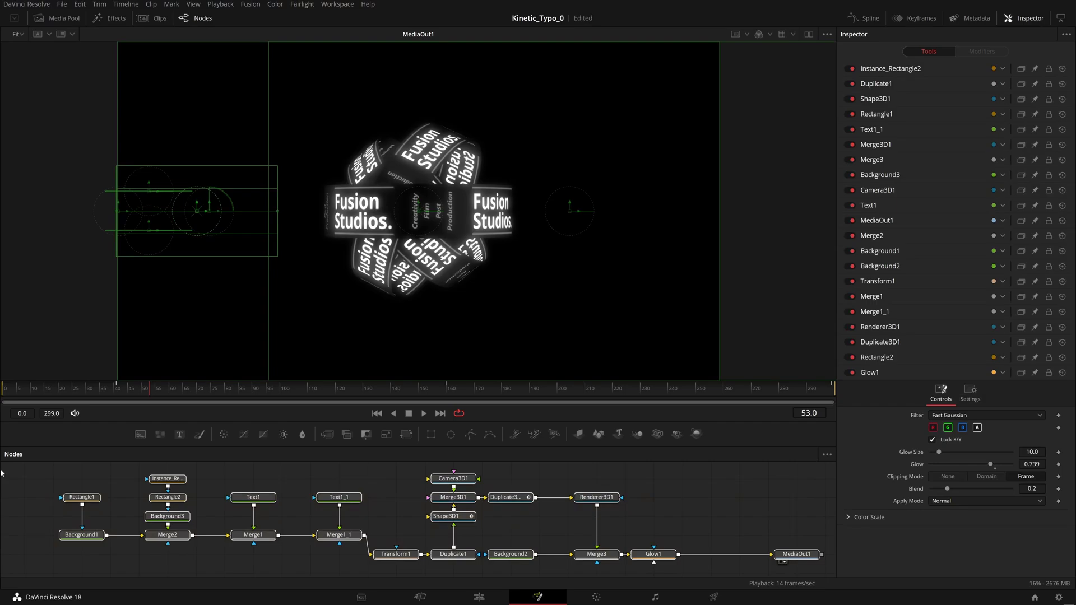
{"action": "left_click", "coordinate": [852, 68]}
{"action": "left_click", "coordinate": [852, 83]}
{"action": "left_click", "coordinate": [852, 98]}
{"action": "left_click", "coordinate": [853, 117]}
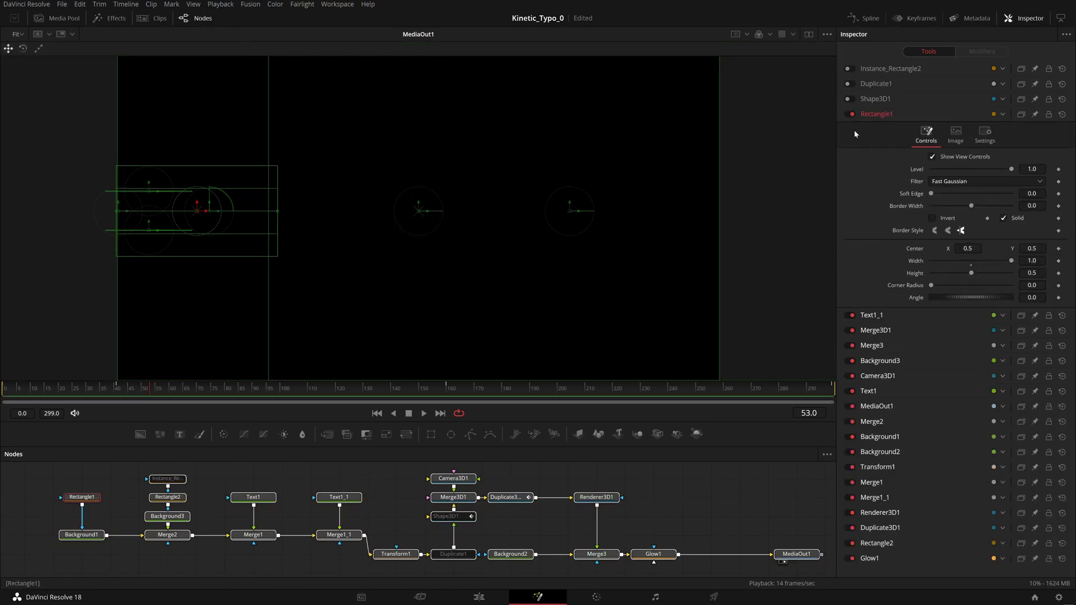
{"action": "left_click", "coordinate": [852, 115]}
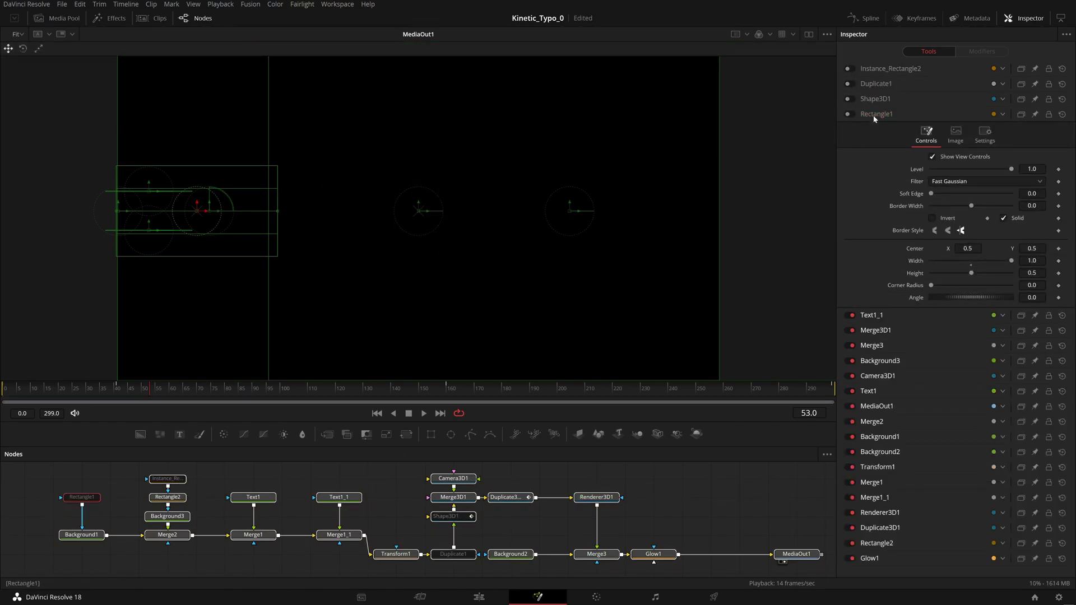
{"action": "left_click", "coordinate": [874, 117]}
Step: Disable Text1_1, Merge3D1, Merge3, Background3, Camera3D1 and Text1 so the output goes blank
{"action": "left_click", "coordinate": [852, 129]}
{"action": "left_click", "coordinate": [852, 144]}
{"action": "left_click", "coordinate": [851, 159]}
{"action": "left_click", "coordinate": [852, 174]}
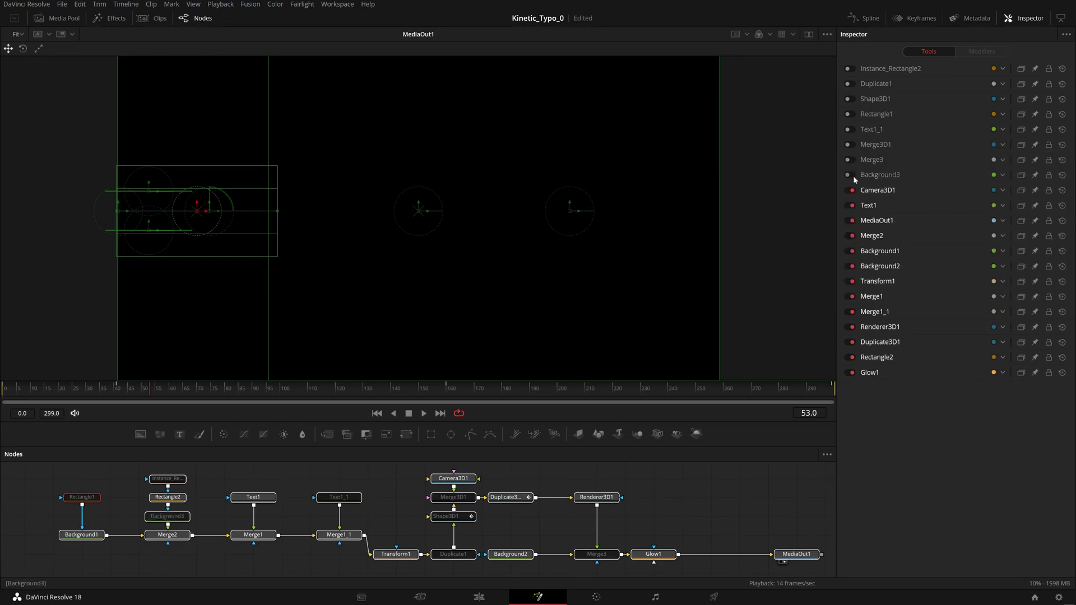
{"action": "left_click", "coordinate": [852, 190]}
{"action": "left_click", "coordinate": [869, 205]}
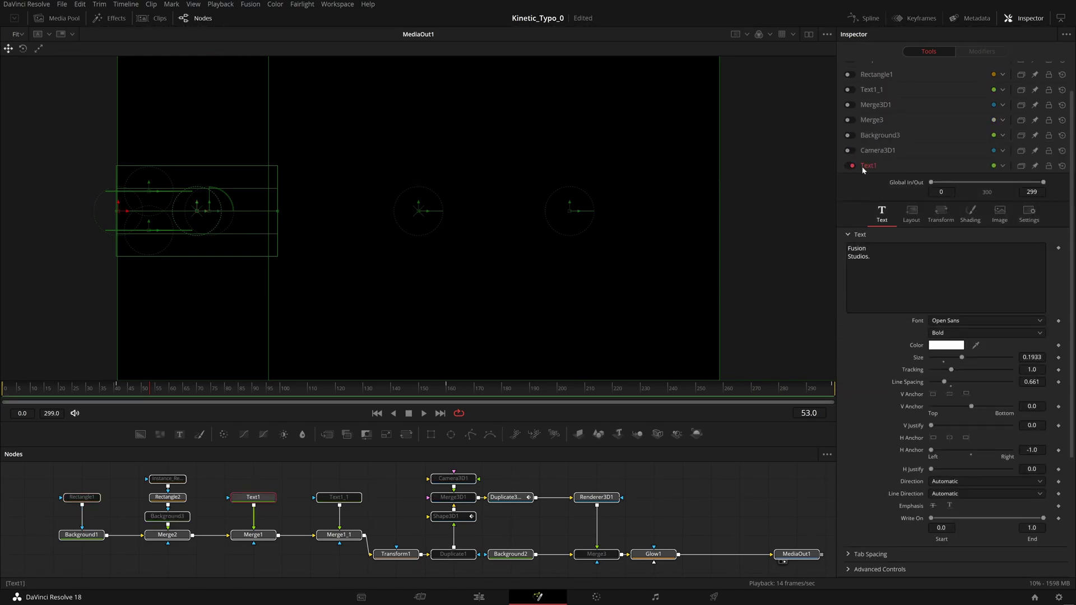
{"action": "left_click", "coordinate": [859, 166]}
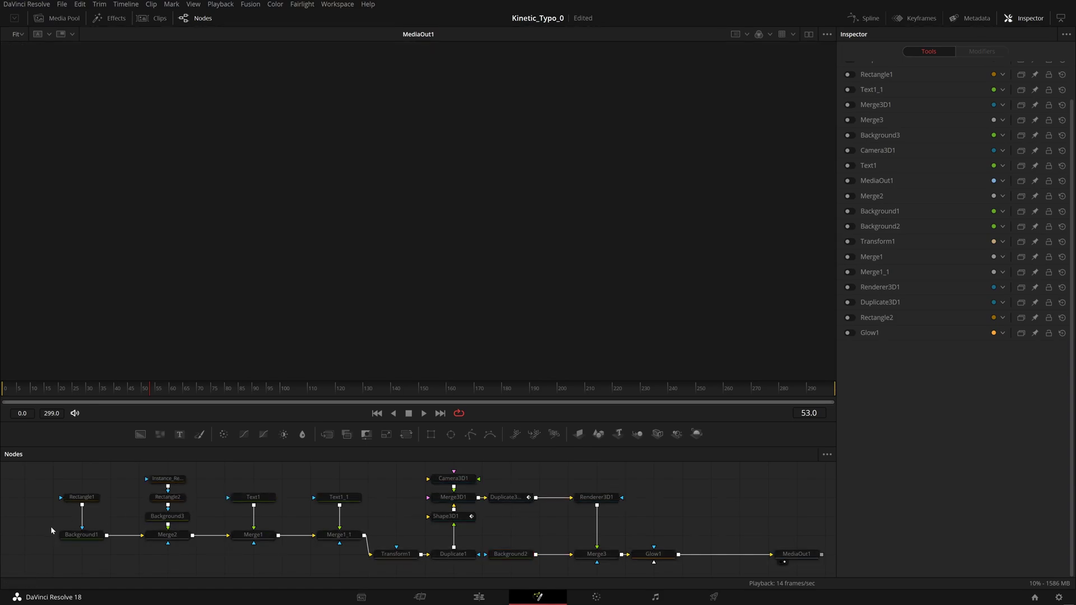
Step: Inspect Background1's linear gradient with RGB 0.113725, checking MediaOut1 in between
{"action": "left_click", "coordinate": [87, 535]}
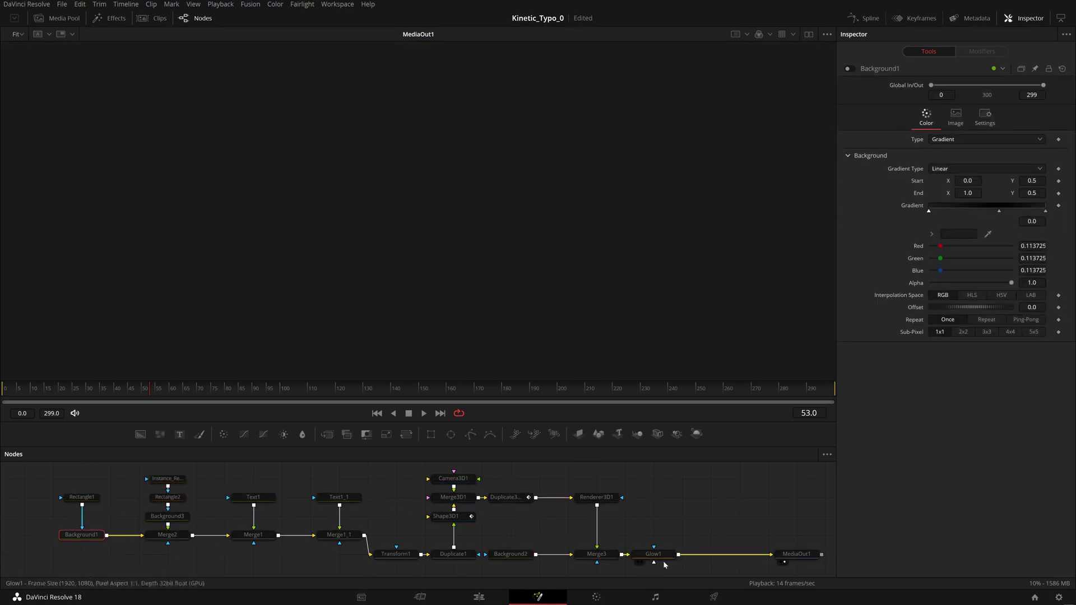
{"action": "left_click", "coordinate": [795, 554]}
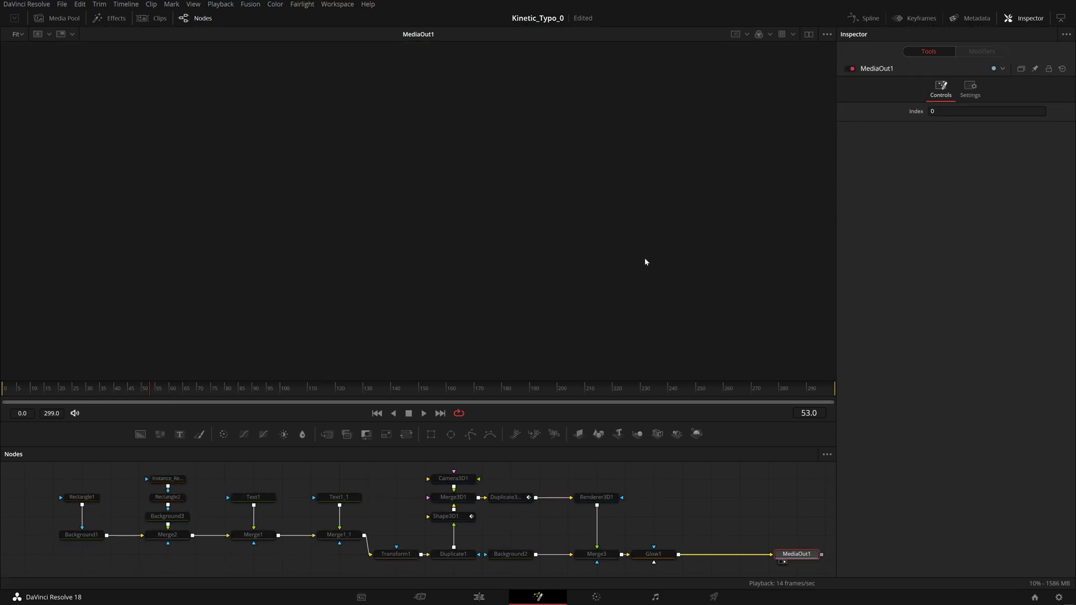
{"action": "left_click", "coordinate": [71, 536]}
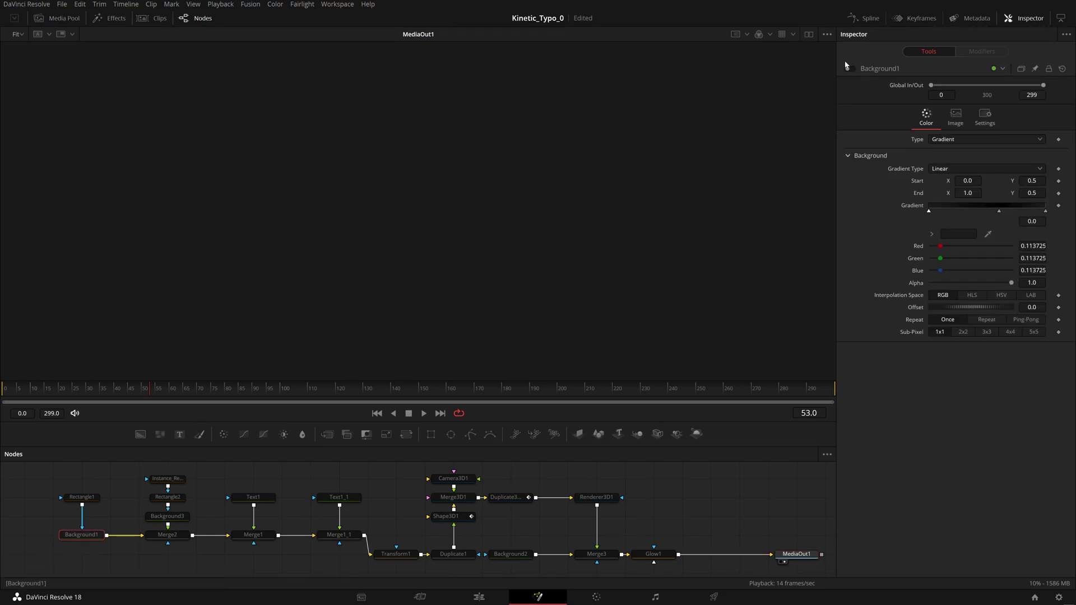
Step: Split the viewer, turn Rectangle1 on, and load Background1 into the second viewer
{"action": "left_click", "coordinate": [808, 35]}
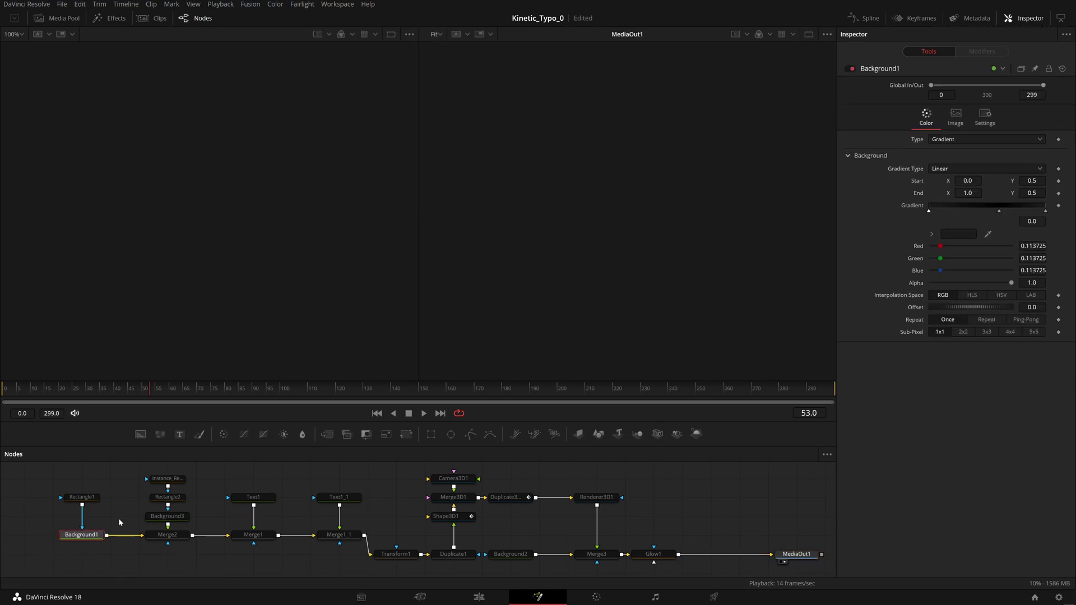
{"action": "left_click", "coordinate": [82, 497]}
{"action": "key", "text": "1"}
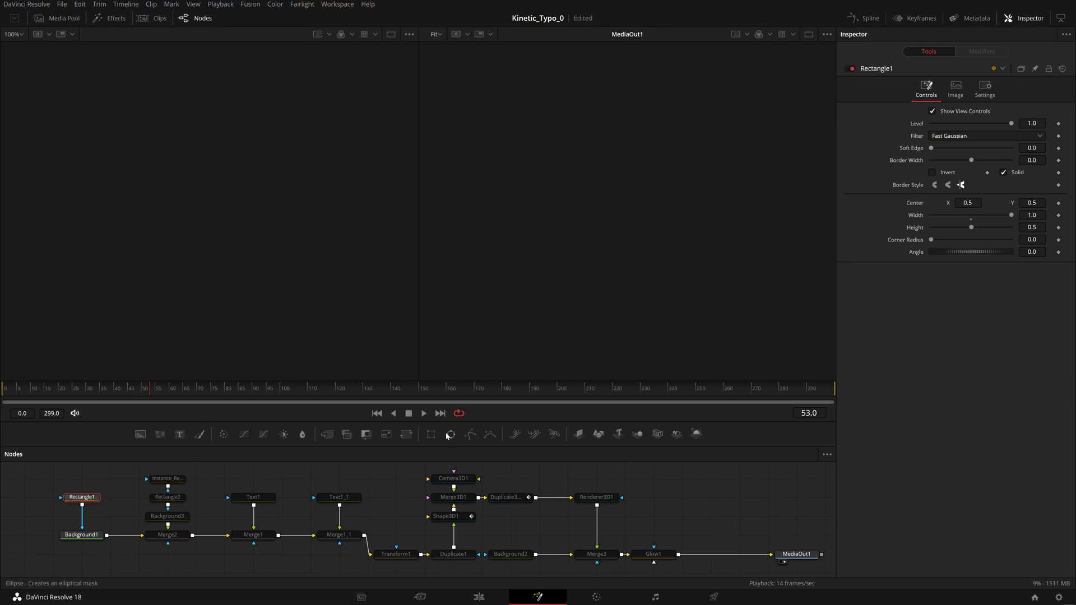
{"action": "left_click_drag", "start_coordinate": [93, 535], "coordinate": [209, 190]}
{"action": "left_click_drag", "start_coordinate": [99, 502], "coordinate": [119, 508]}
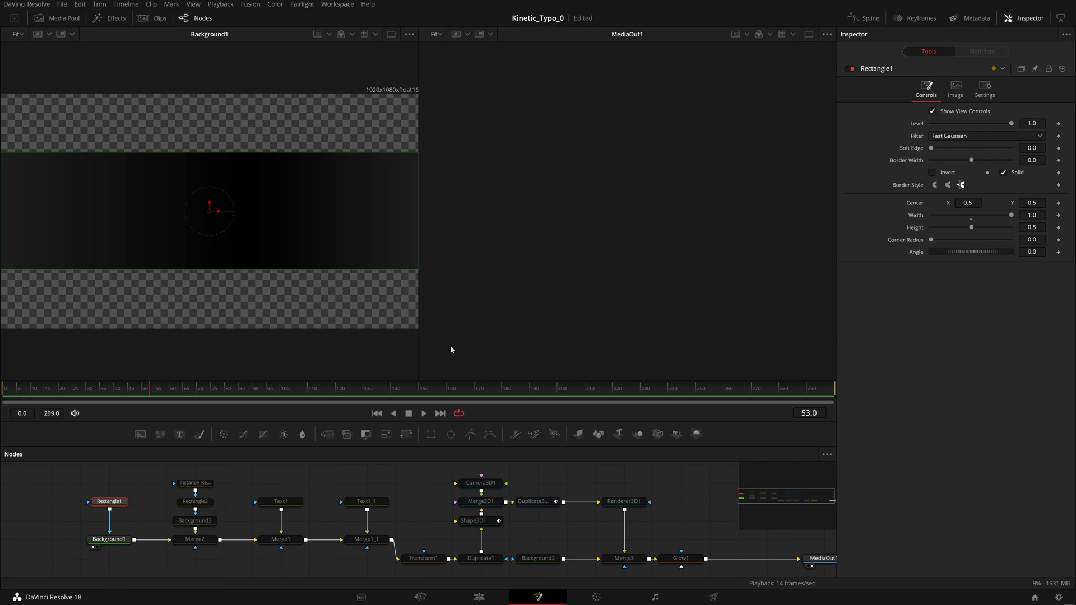
Step: Nudge Background1's black middle gradient stop left, save, and re-enable Rectangle1 to mask a 0.5-high band
{"action": "left_click", "coordinate": [851, 69]}
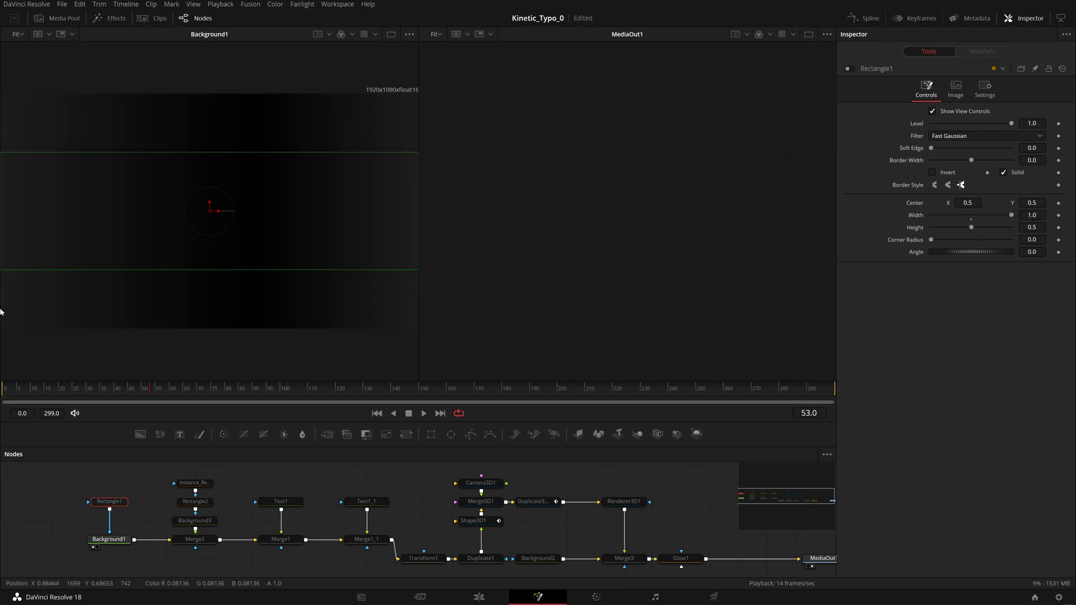
{"action": "left_click", "coordinate": [110, 539]}
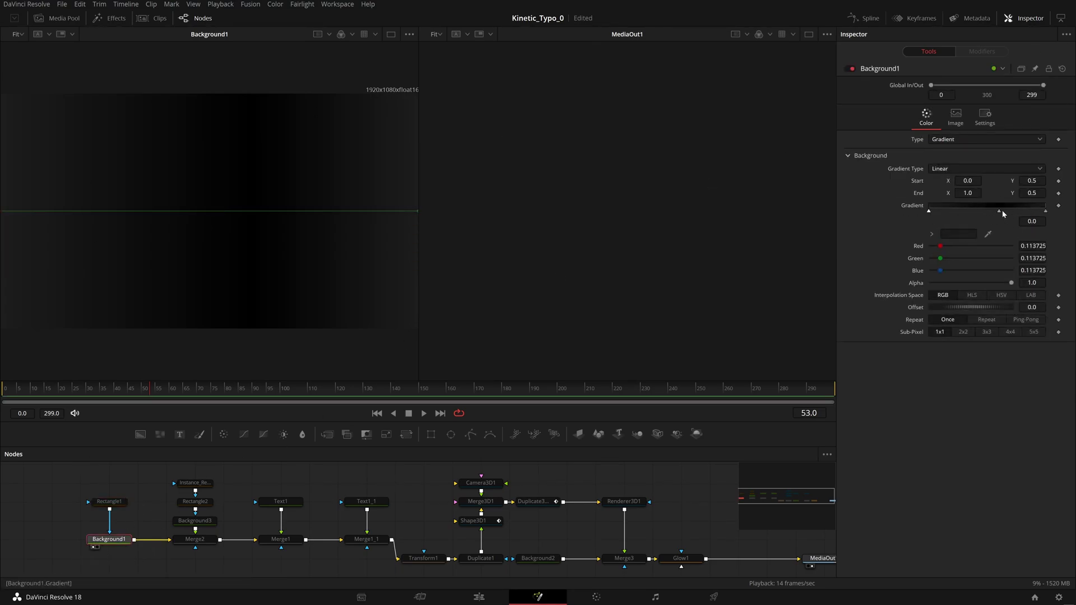
{"action": "left_click_drag", "start_coordinate": [998, 211], "coordinate": [994, 216]}
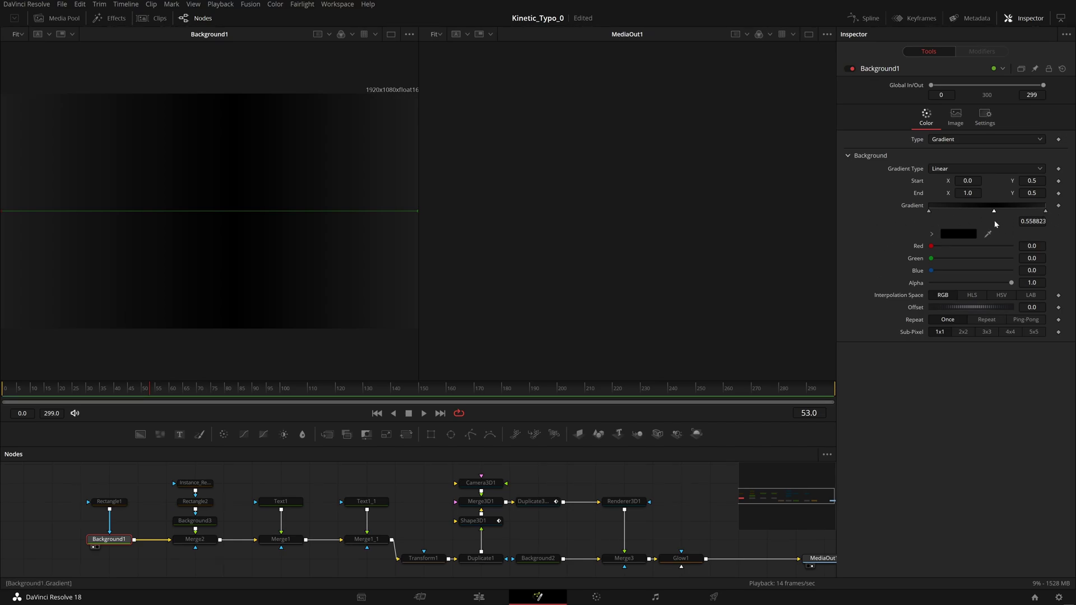
{"action": "key", "text": "ctrl+s"}
{"action": "left_click", "coordinate": [115, 504]}
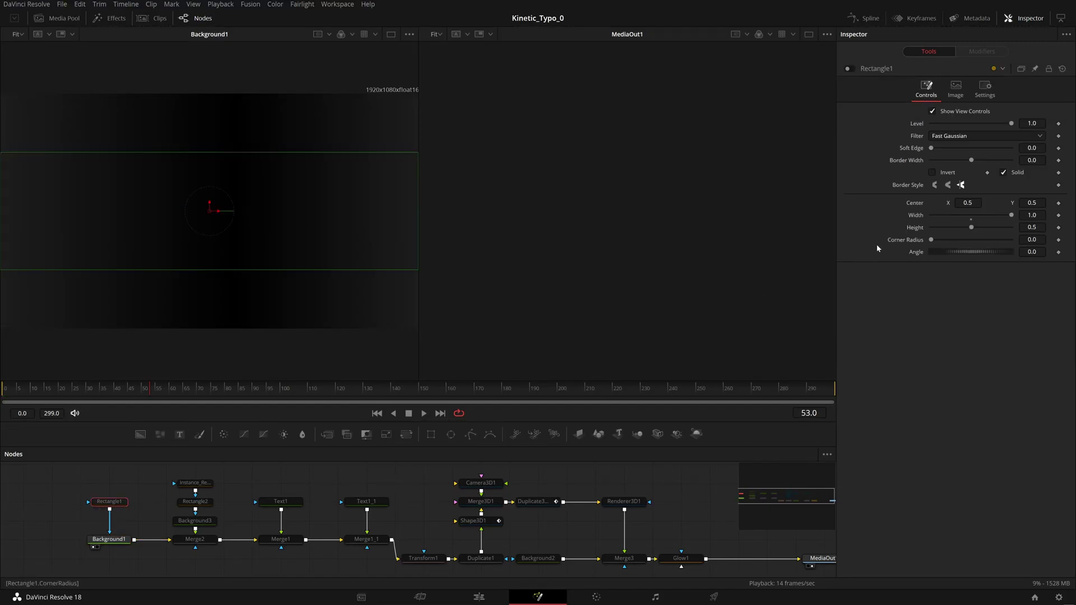
{"action": "left_click", "coordinate": [851, 69]}
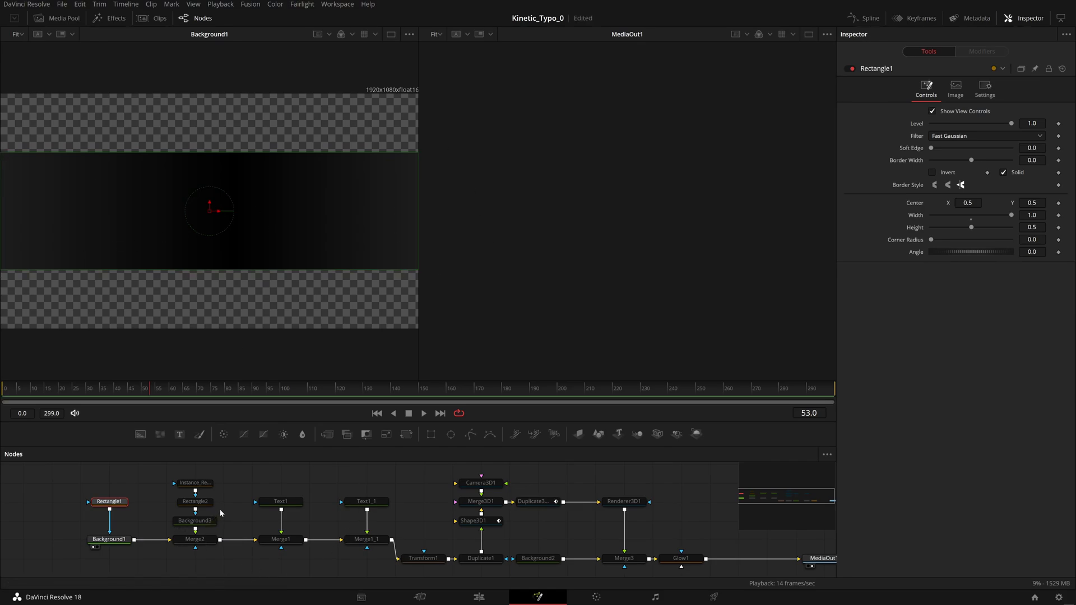
Step: Check Merge2 and Rectangle2, then switch Background3 off
{"action": "left_click", "coordinate": [194, 539]}
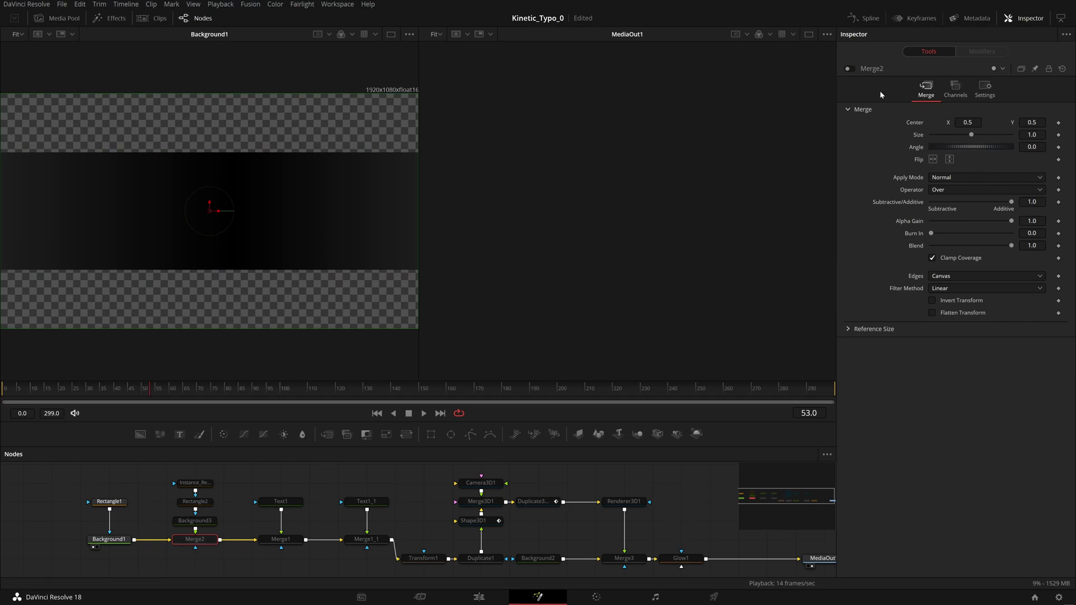
{"action": "left_click", "coordinate": [195, 520]}
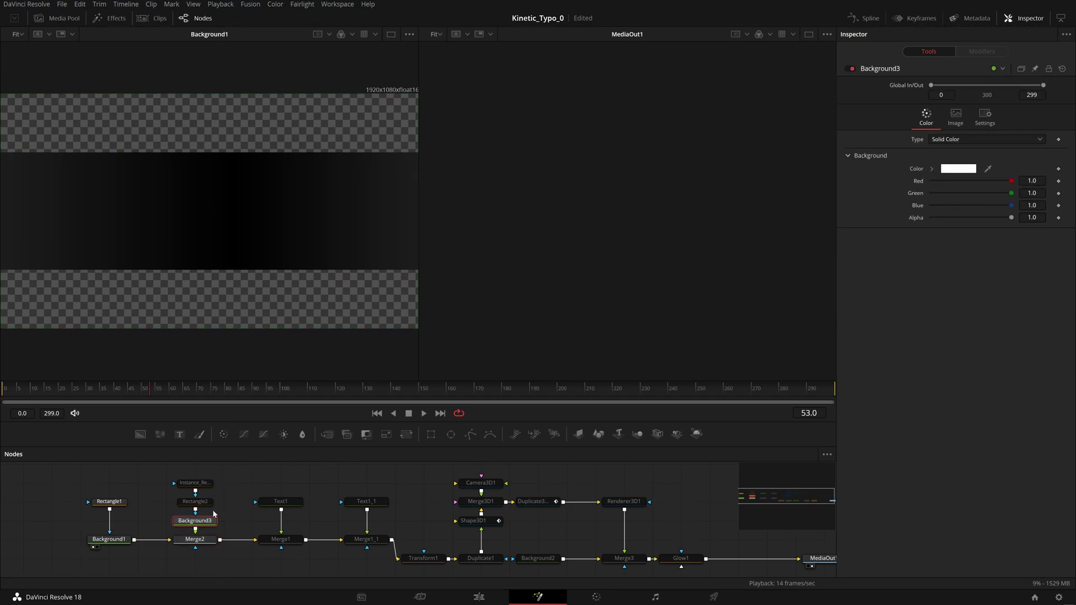
{"action": "left_click", "coordinate": [195, 502]}
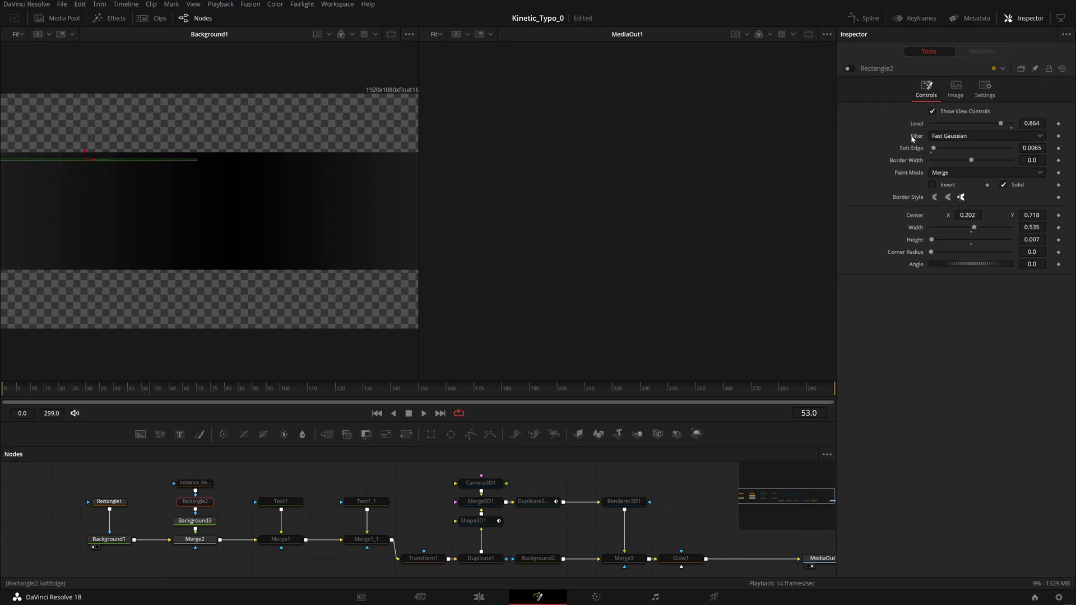
{"action": "left_click", "coordinate": [197, 522]}
{"action": "left_click", "coordinate": [852, 69]}
Step: Switch Merge1 back on
{"action": "scroll", "coordinate": [353, 480], "scroll_direction": "right", "scroll_amount": 3}
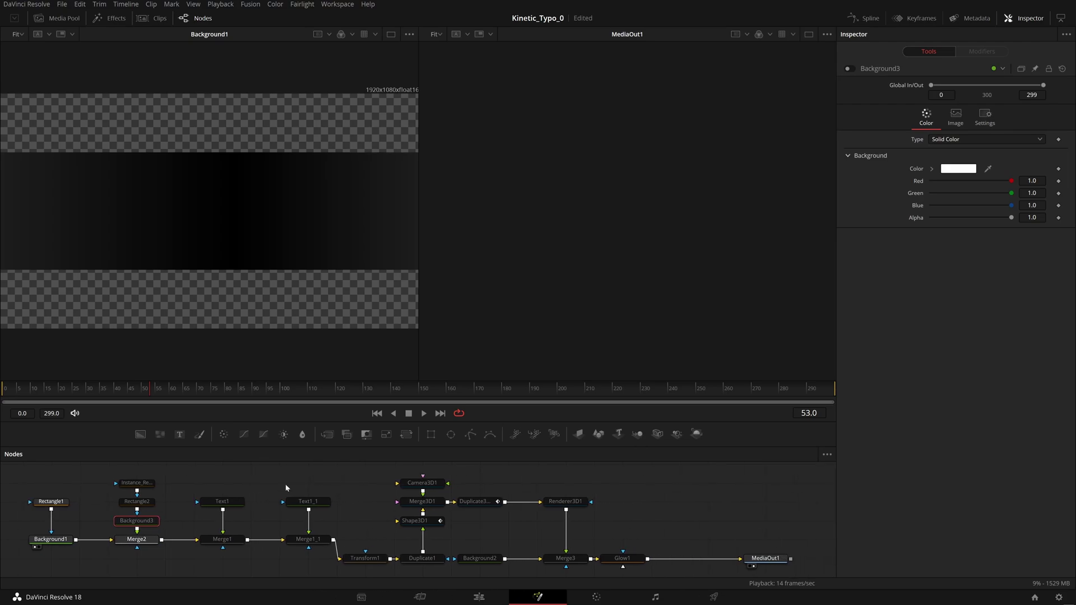
{"action": "left_click", "coordinate": [222, 539]}
{"action": "left_click", "coordinate": [848, 69]}
Step: Load Merge1 in the viewer and re-enable Text1 to show white 'Fusion Studios.'
{"action": "key", "text": "1"}
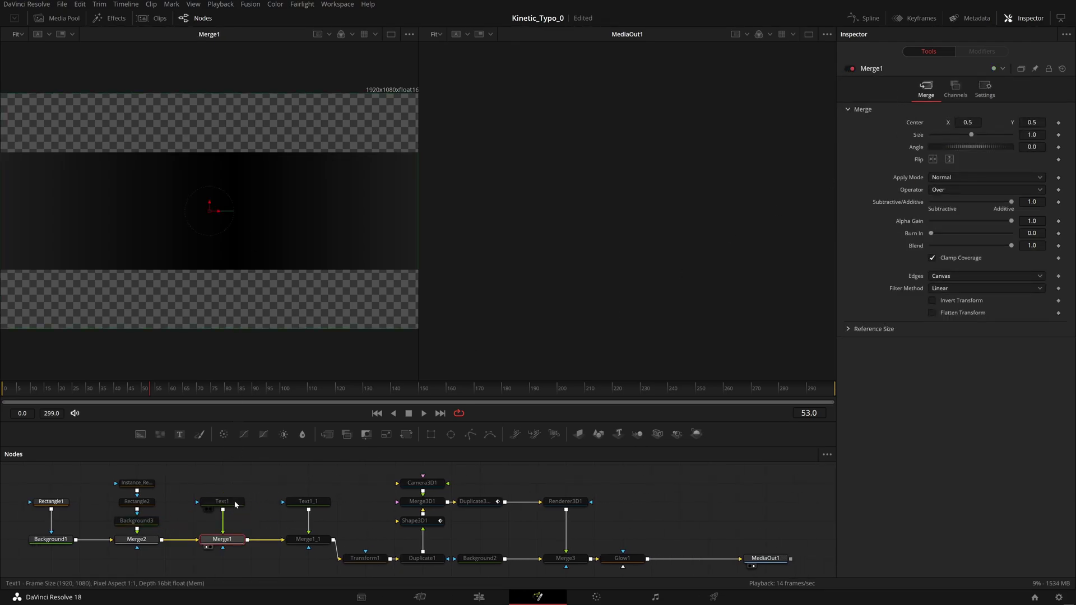
{"action": "left_click", "coordinate": [222, 501]}
{"action": "left_click", "coordinate": [849, 69]}
{"action": "left_click", "coordinate": [849, 70]}
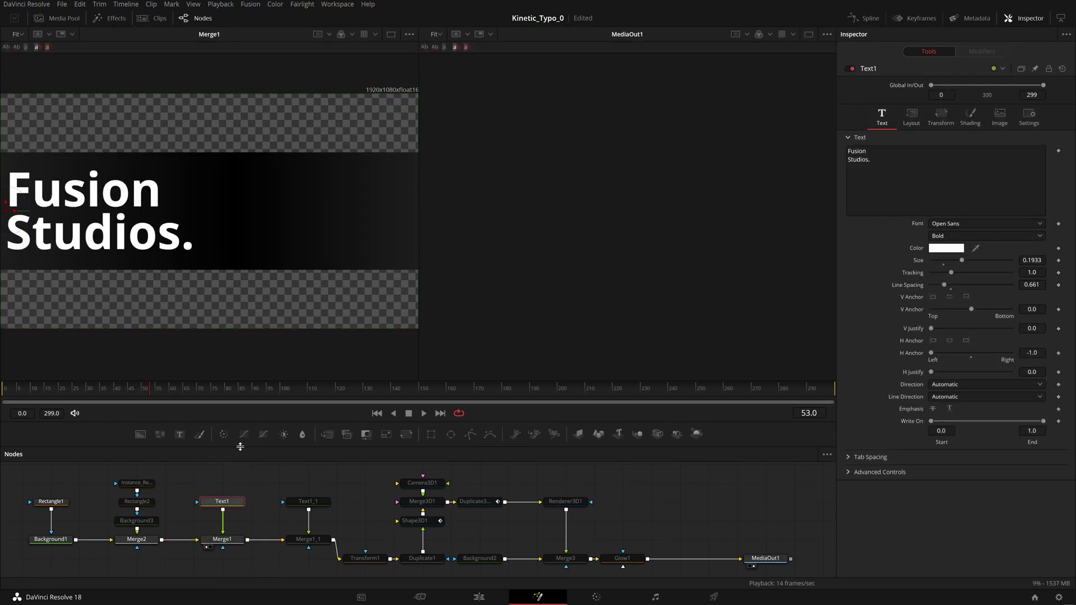
{"action": "key", "text": "1"}
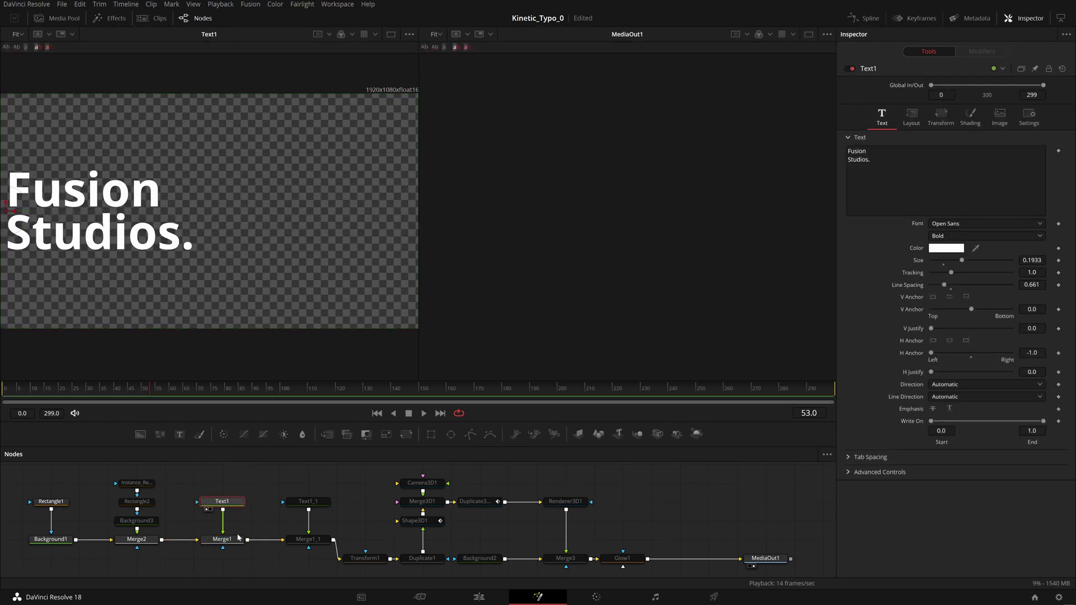
Step: View Merge1's title over the dark band, then Text1_1's output
{"action": "left_click", "coordinate": [206, 547]}
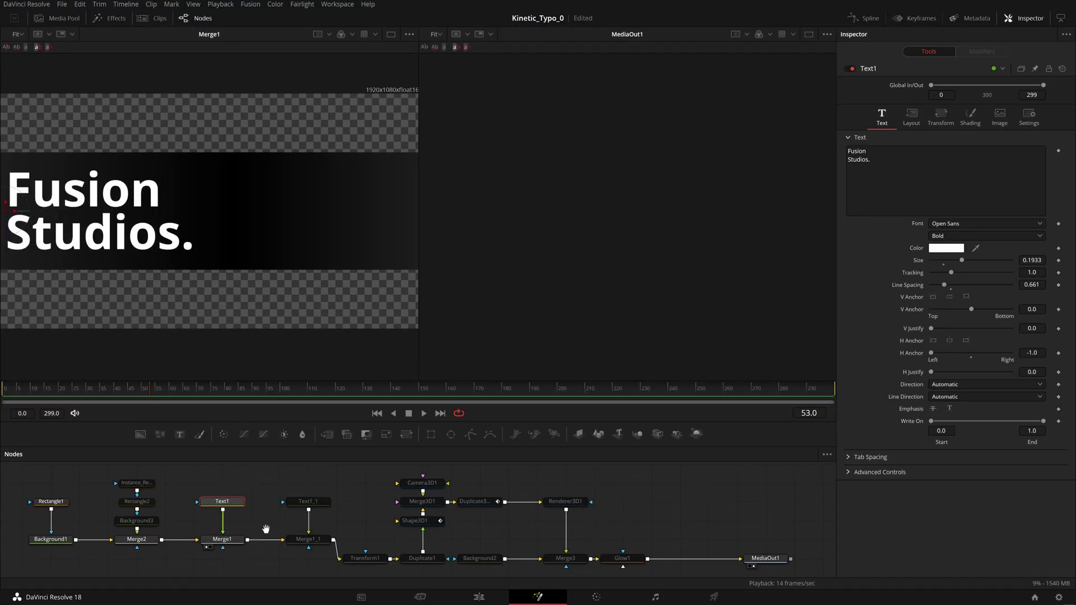
{"action": "scroll", "coordinate": [264, 528], "scroll_direction": "right", "scroll_amount": 2}
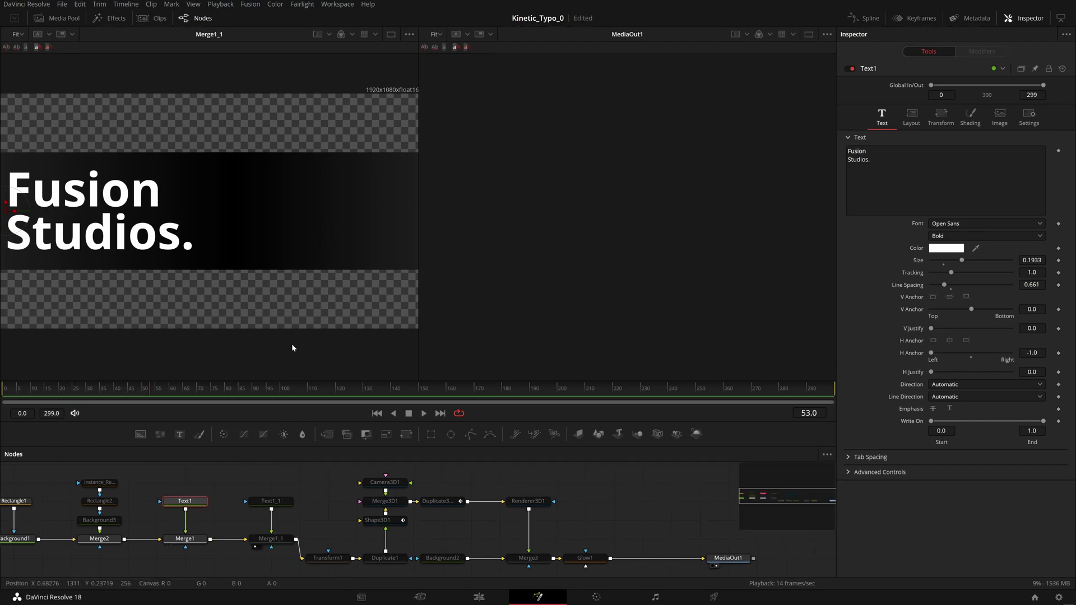
{"action": "left_click", "coordinate": [255, 509]}
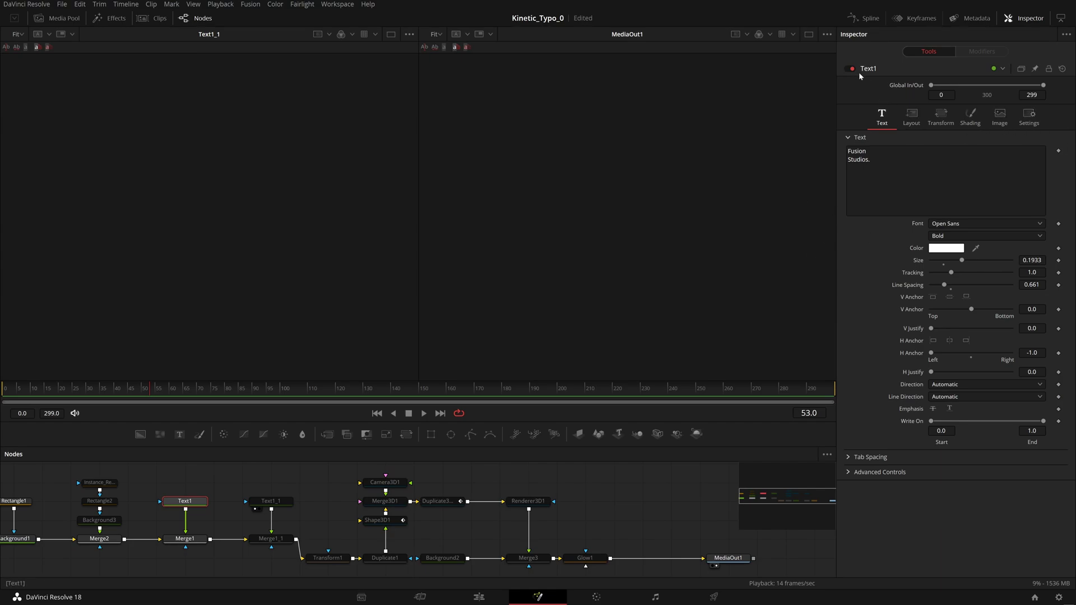
Step: Load the Merge1_1 composite in the viewer and toggle it to compare the vertical words
{"action": "left_click", "coordinate": [261, 501]}
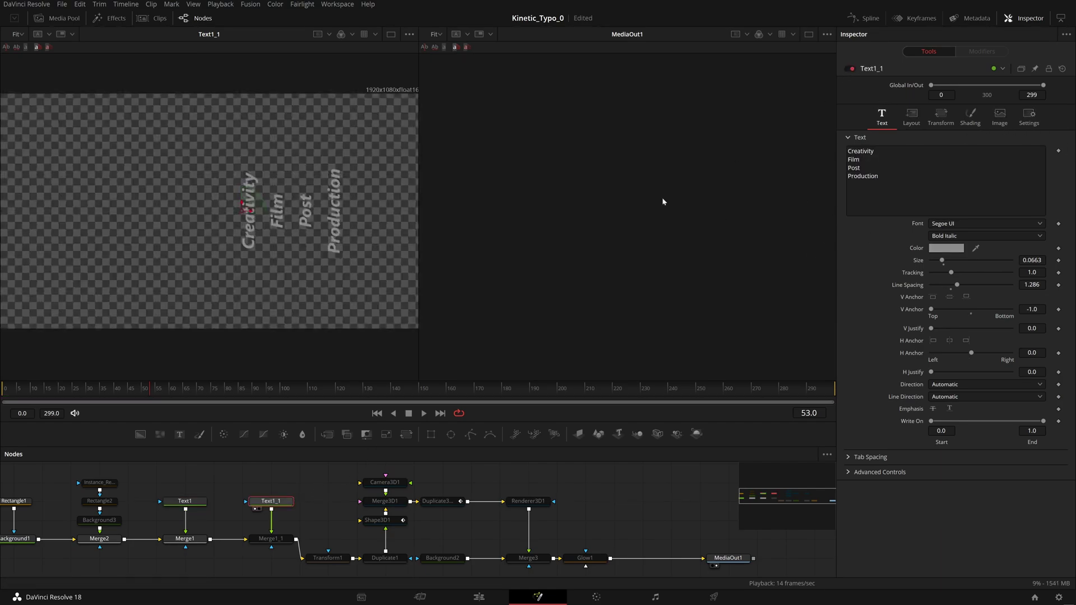
{"action": "left_click", "coordinate": [271, 539]}
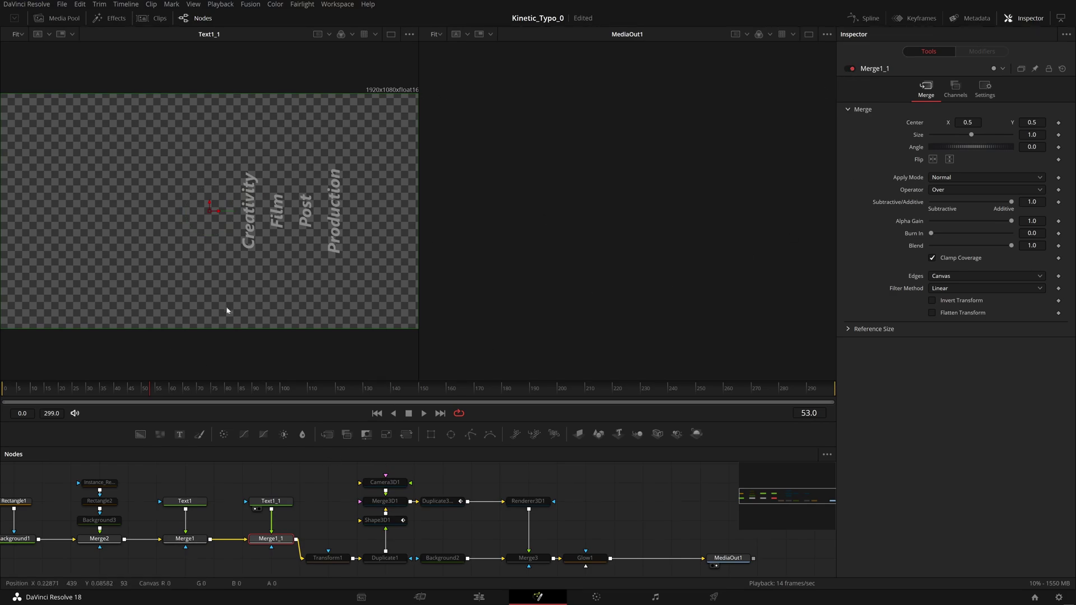
{"action": "left_click_drag", "start_coordinate": [276, 541], "coordinate": [324, 193]}
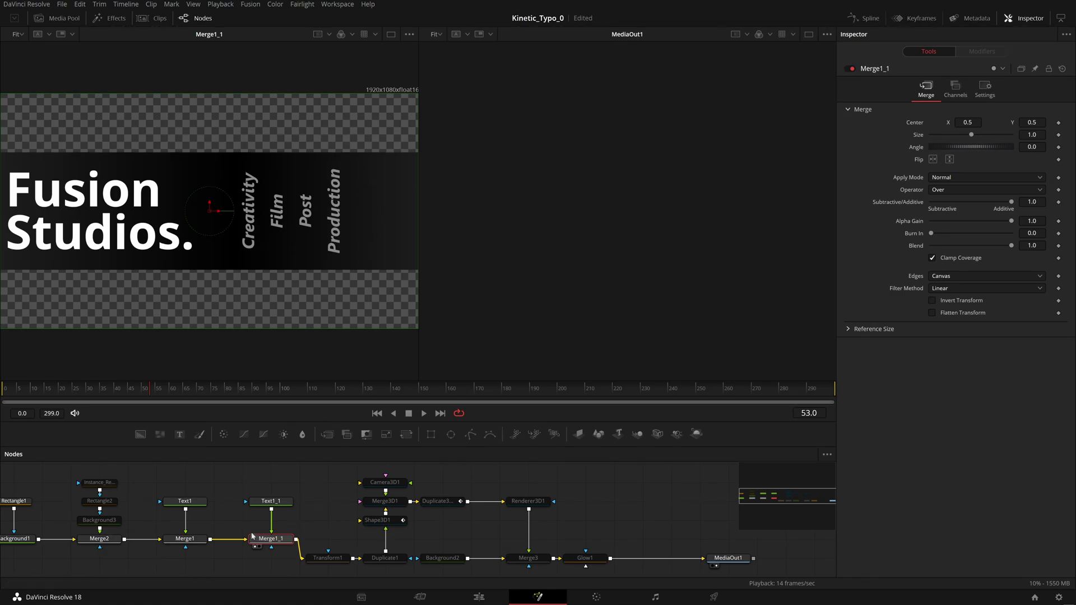
{"action": "left_click", "coordinate": [851, 68]}
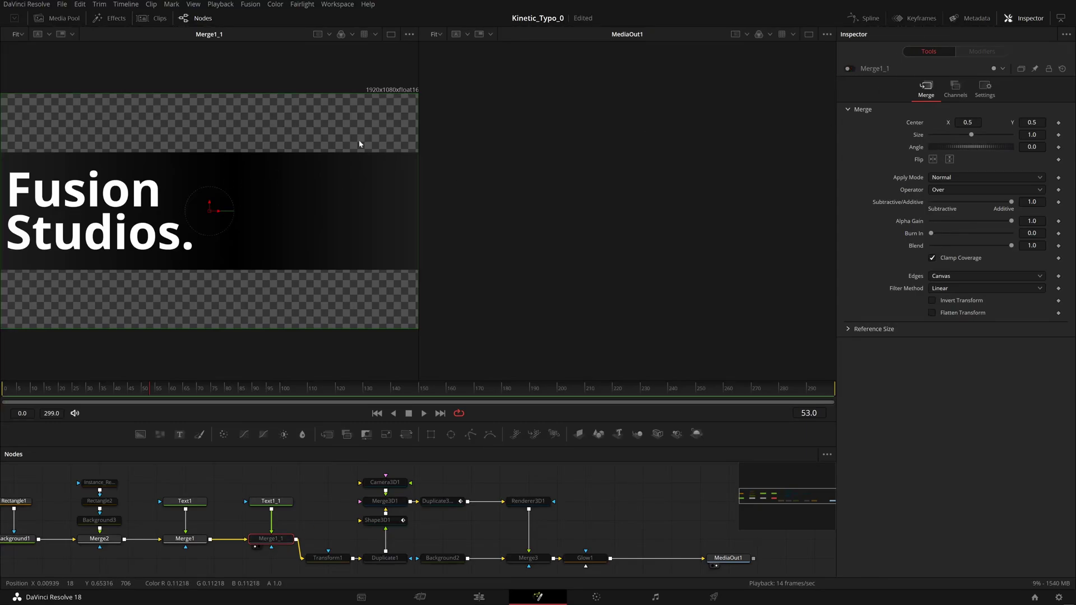
{"action": "left_click", "coordinate": [852, 68]}
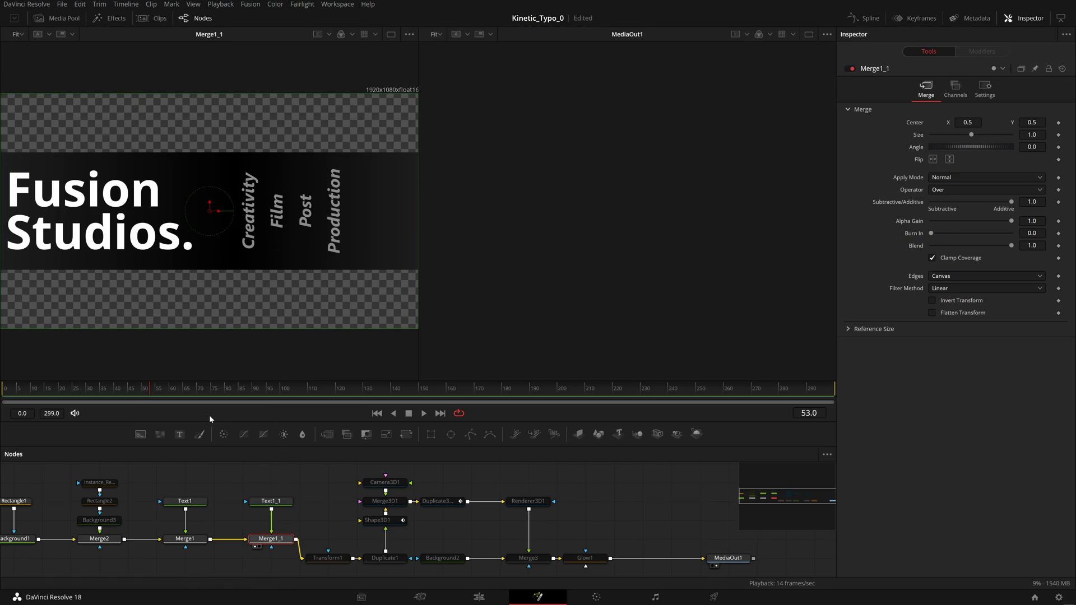
Step: Open Text1_1's text colour picker and keep the grey colour
{"action": "left_click", "coordinate": [271, 501]}
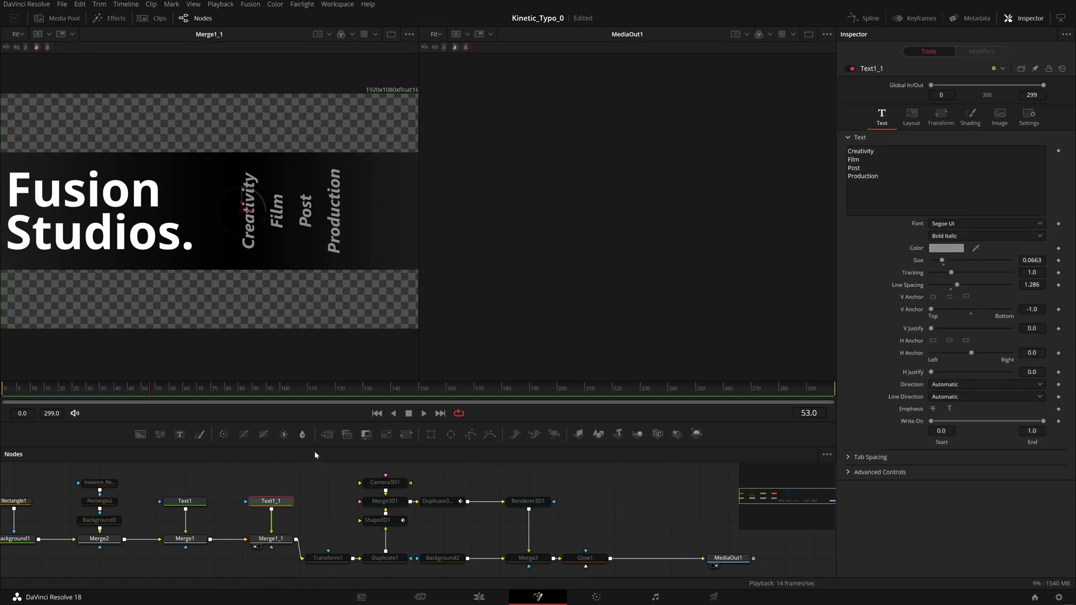
{"action": "left_click", "coordinate": [946, 248]}
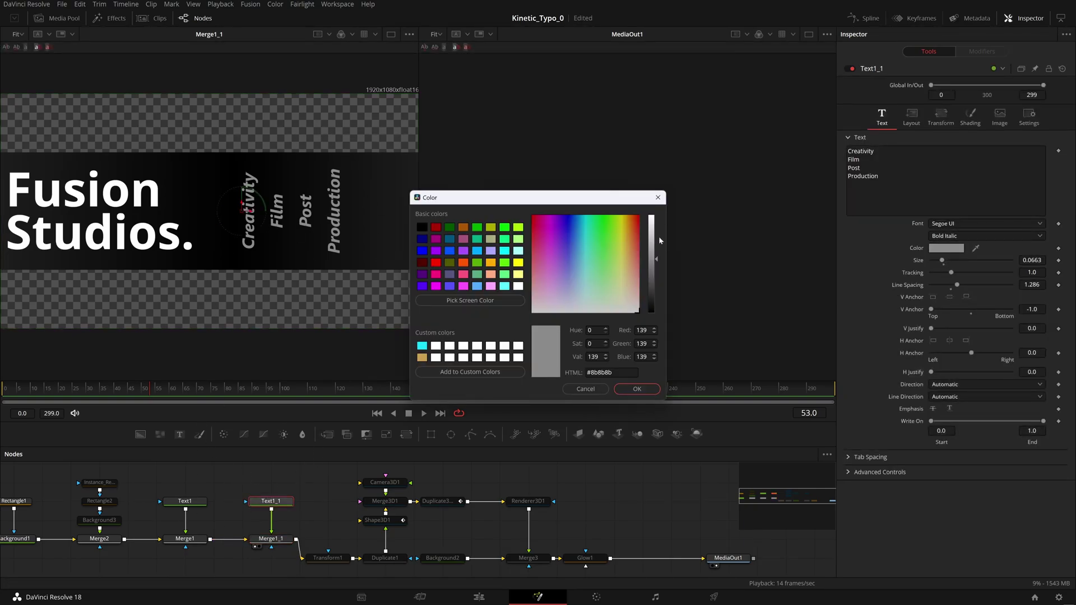
{"action": "left_click", "coordinate": [639, 388]}
{"action": "scroll", "coordinate": [294, 570], "scroll_direction": "right", "scroll_amount": 2}
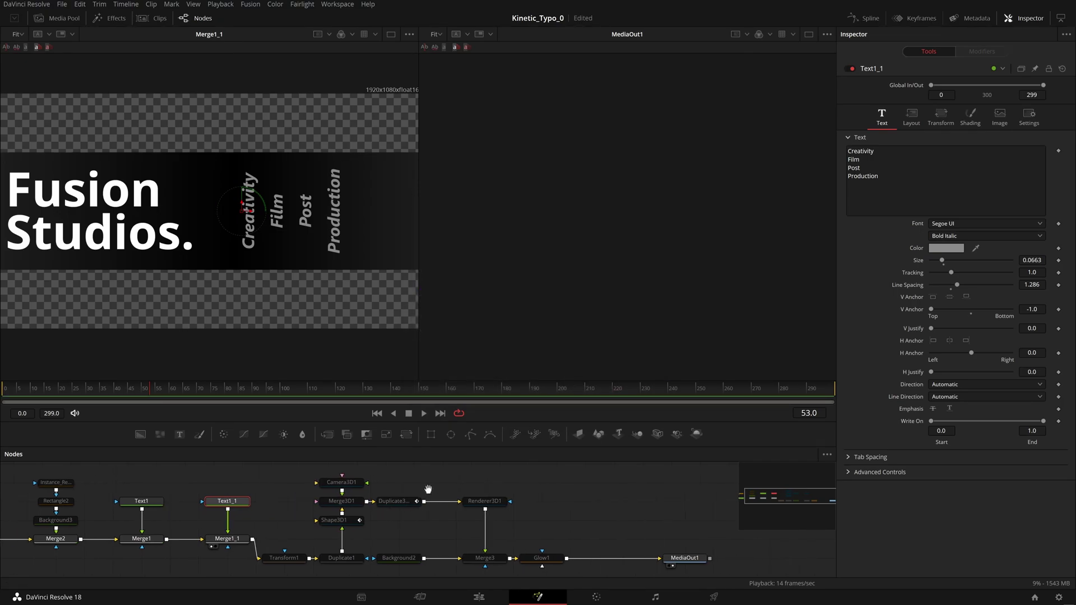
Step: View Transform1's title composite scaled to 0.268 at Center X 0.132
{"action": "scroll", "coordinate": [294, 570], "scroll_direction": "down", "scroll_amount": 1}
{"action": "left_click", "coordinate": [283, 558]}
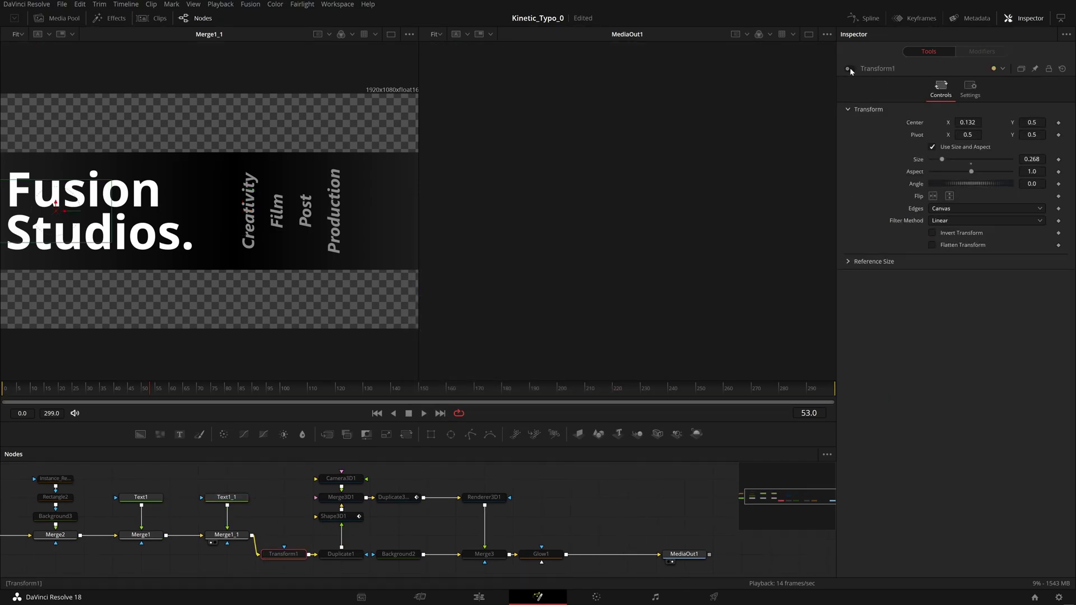
{"action": "key", "text": "1"}
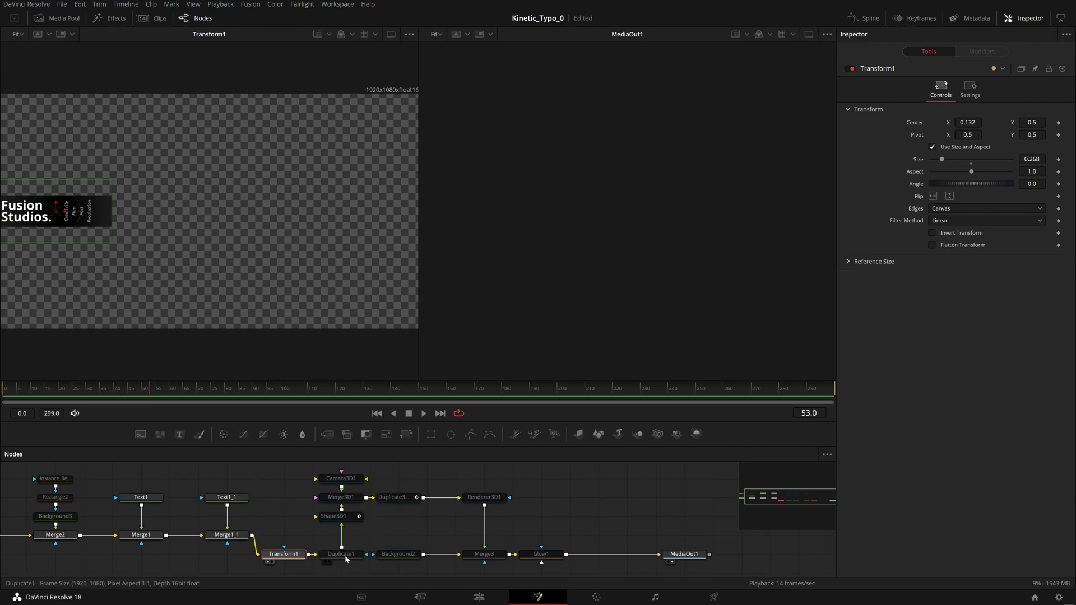
Step: Move Background2, Merge3, Glow1, MediaOut1 and Renderer3D1 further right in the node tree
{"action": "left_click", "coordinate": [553, 551]}
{"action": "left_click_drag", "start_coordinate": [384, 542], "coordinate": [726, 559]}
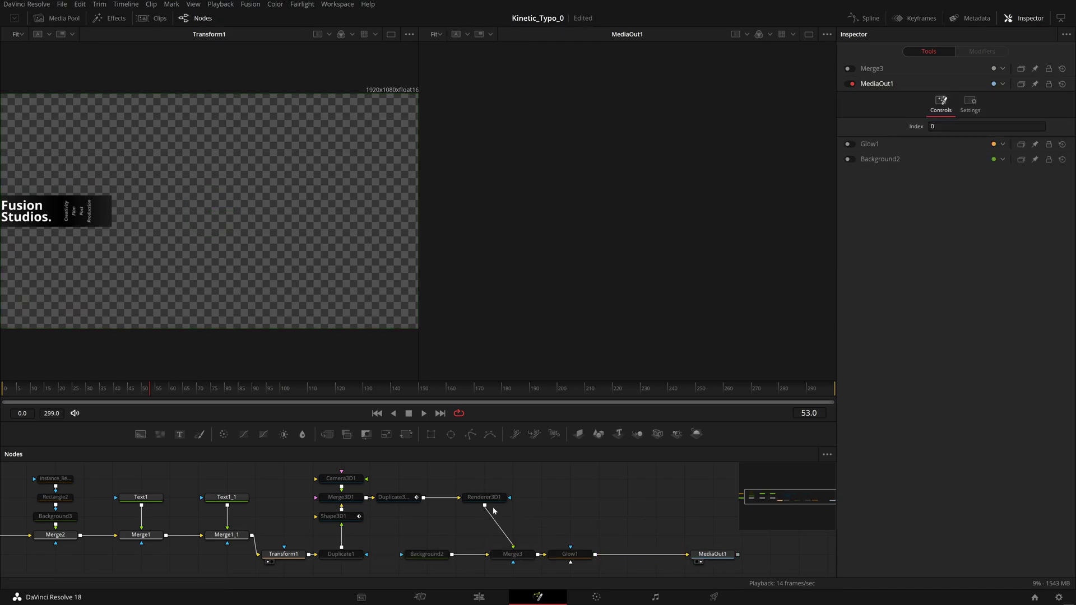
{"action": "left_click_drag", "start_coordinate": [499, 500], "coordinate": [470, 521]}
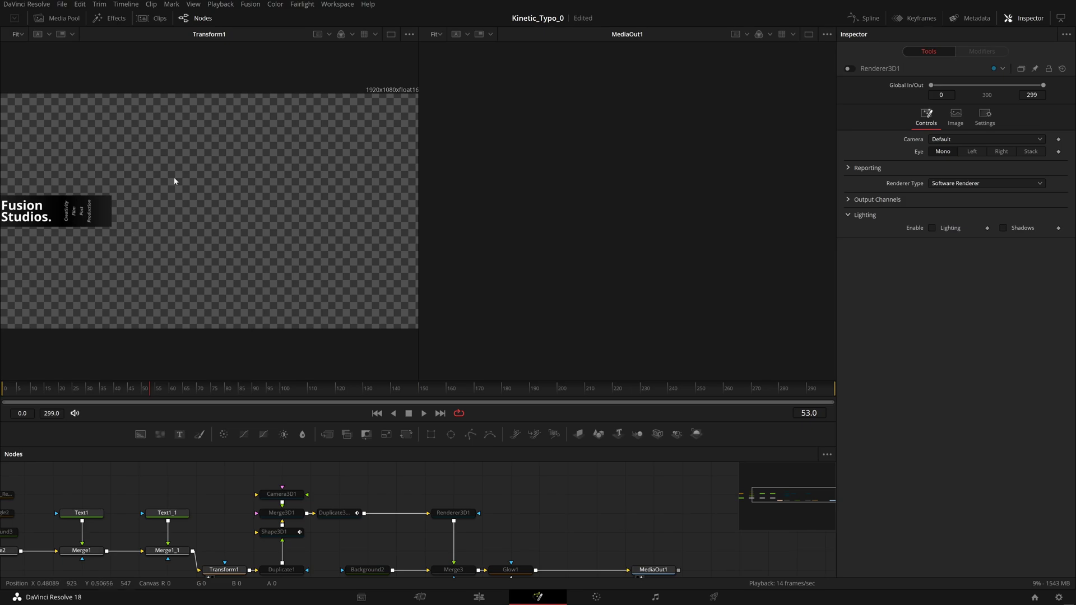
Step: View Duplicate1's repeated title strip
{"action": "scroll", "coordinate": [299, 564], "scroll_direction": "down", "scroll_amount": 1}
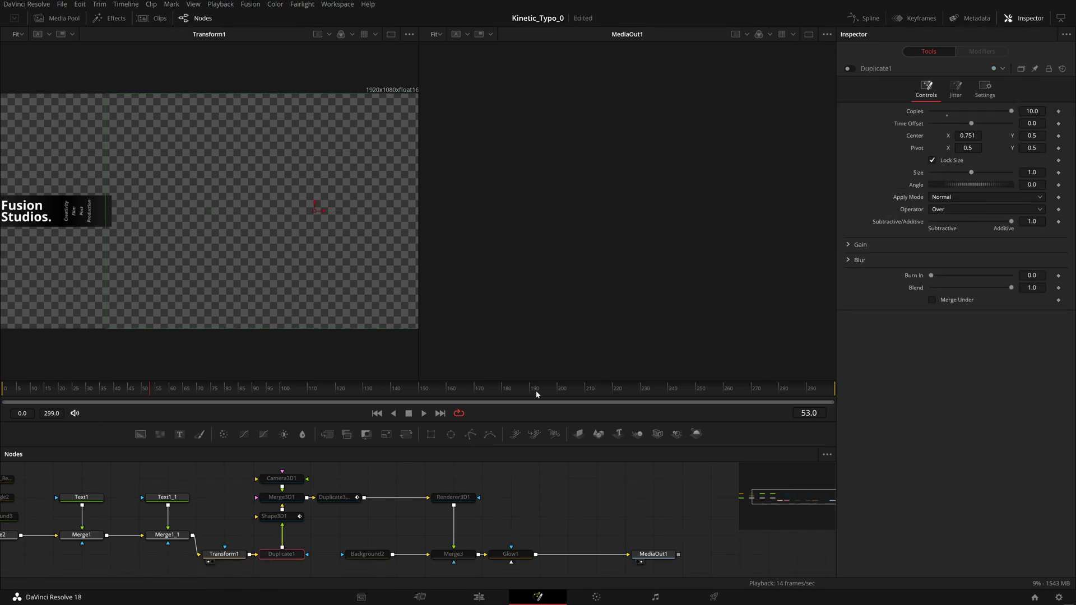
{"action": "left_click", "coordinate": [281, 554]}
{"action": "key", "text": "1"}
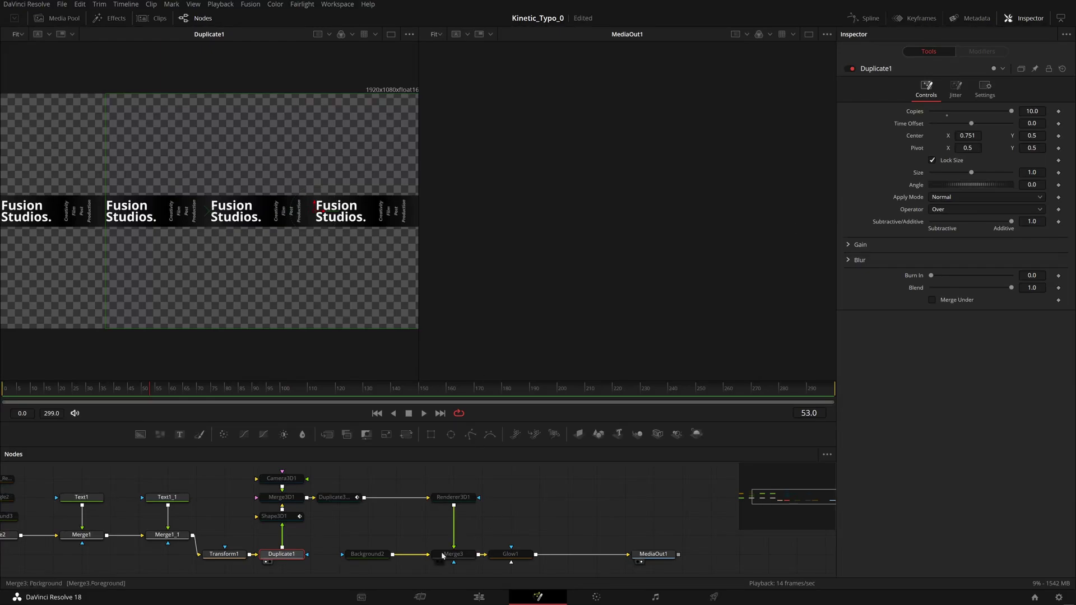
Step: View Shape3D1's cylinder text ring (rotation Y -148.89, scale 4.003) and the Merge3D1 scene
{"action": "left_click", "coordinate": [287, 520]}
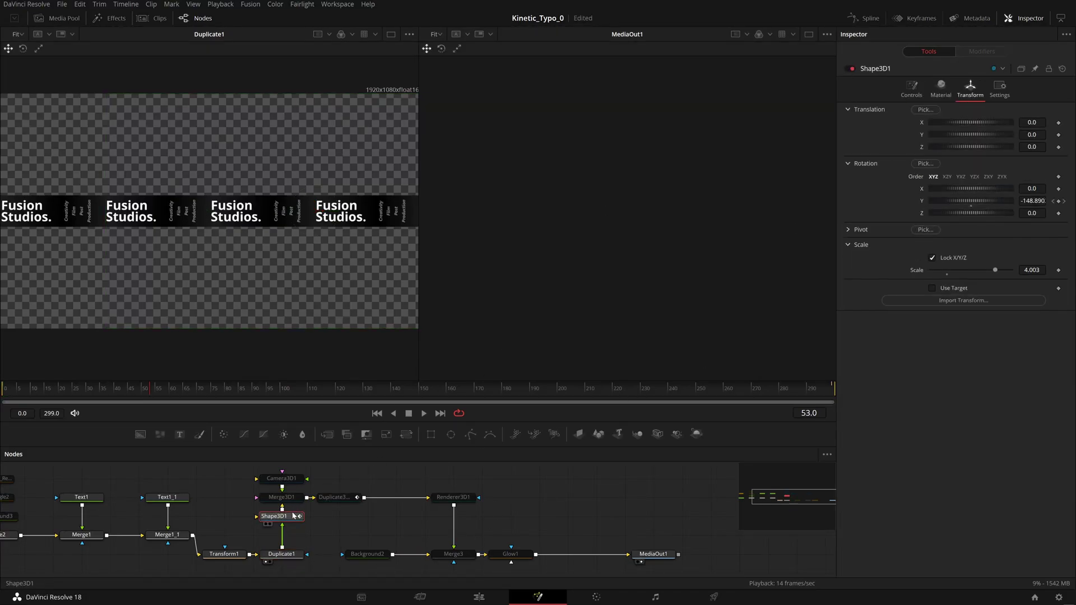
{"action": "key", "text": "1"}
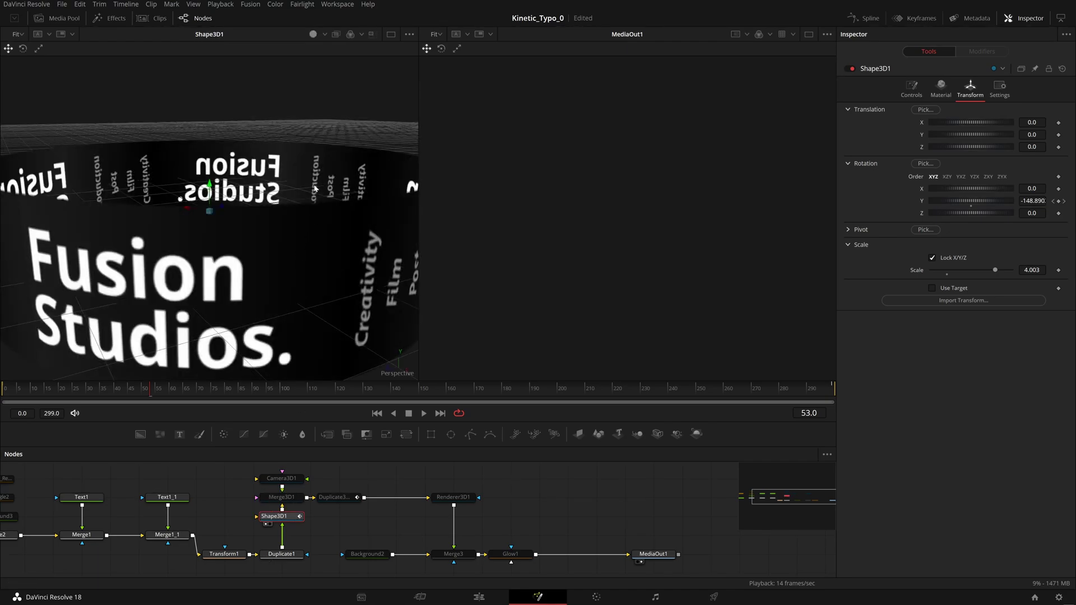
{"action": "scroll", "coordinate": [314, 190], "scroll_direction": "down", "scroll_amount": 5}
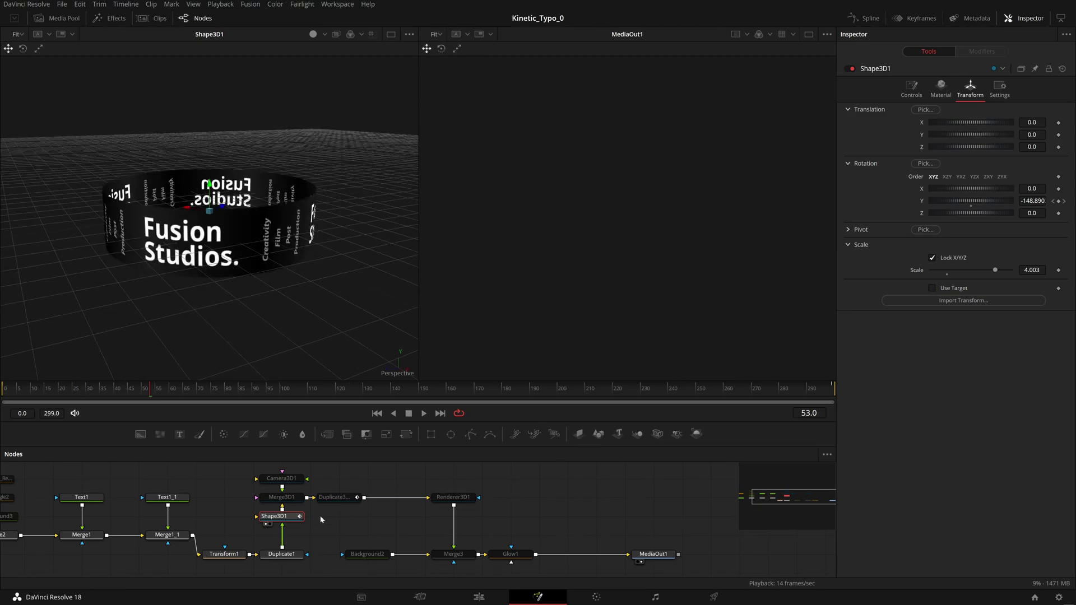
{"action": "left_click", "coordinate": [912, 87]}
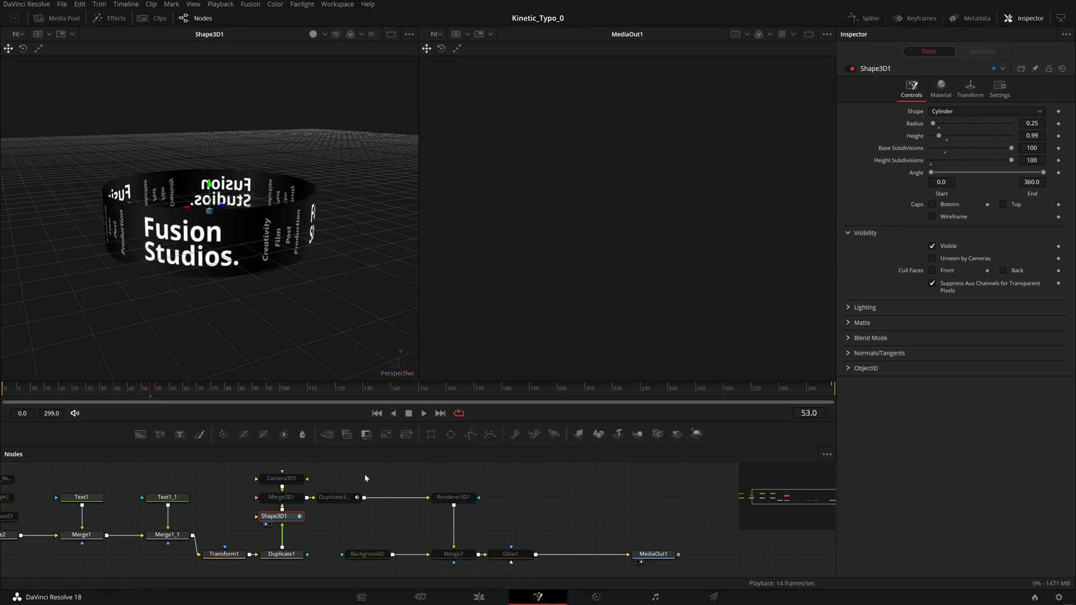
{"action": "key", "text": "1"}
Step: Check Merge3D1 and Camera3D1, then view and re-enable Duplicate3D1, orbiting the resulting sphere
{"action": "left_click", "coordinate": [281, 501]}
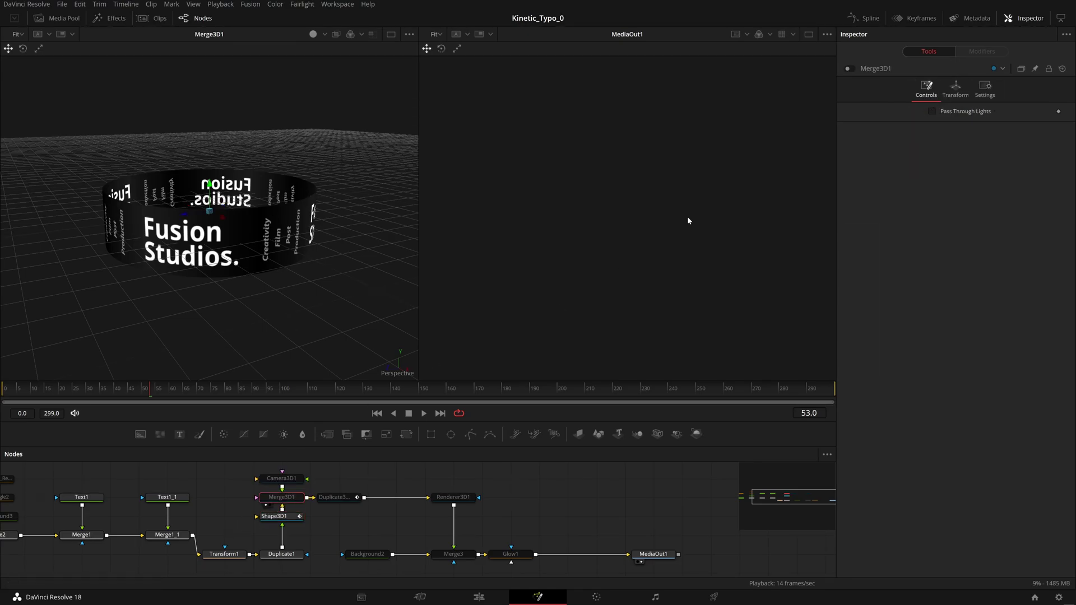
{"action": "left_click", "coordinate": [285, 479]}
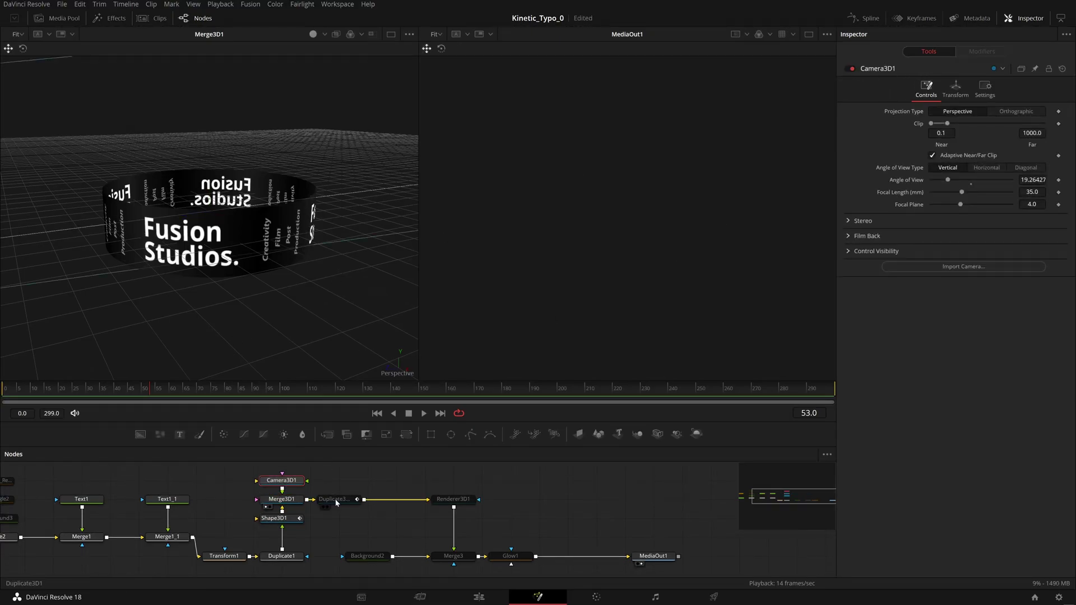
{"action": "left_click_drag", "start_coordinate": [337, 502], "coordinate": [344, 342]}
{"action": "left_click", "coordinate": [340, 500]}
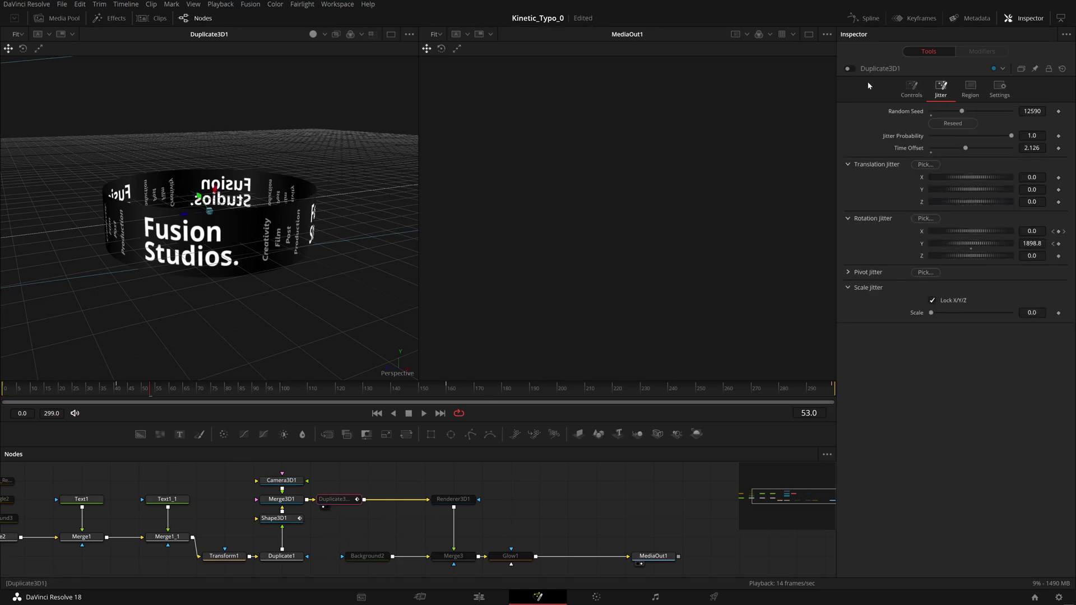
{"action": "left_click", "coordinate": [852, 69]}
{"action": "left_click_drag", "start_coordinate": [158, 345], "coordinate": [229, 179]}
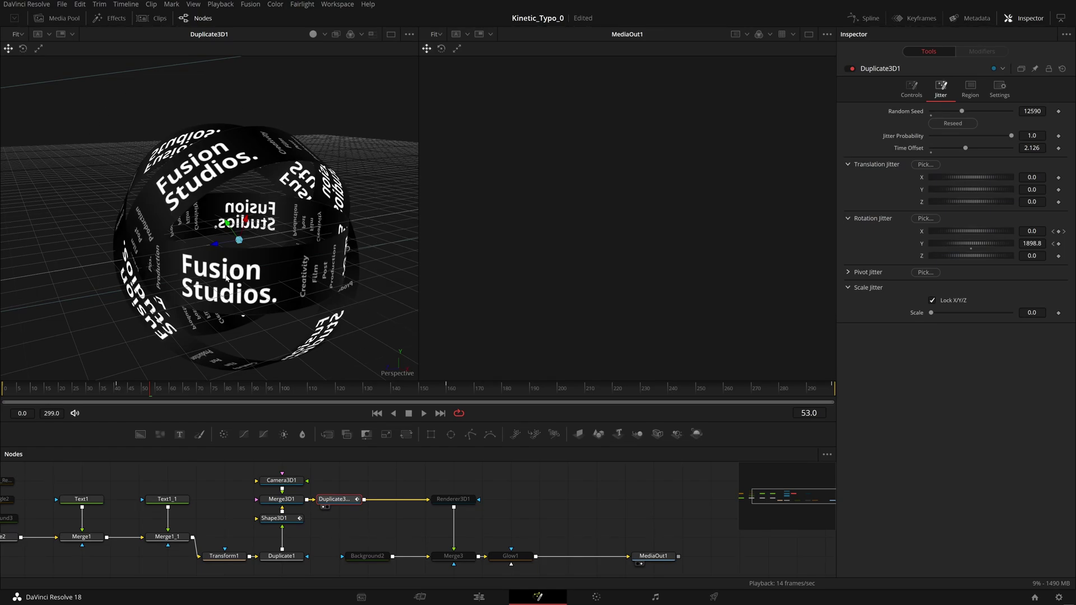
{"action": "scroll", "coordinate": [486, 501], "scroll_direction": "right", "scroll_amount": 2}
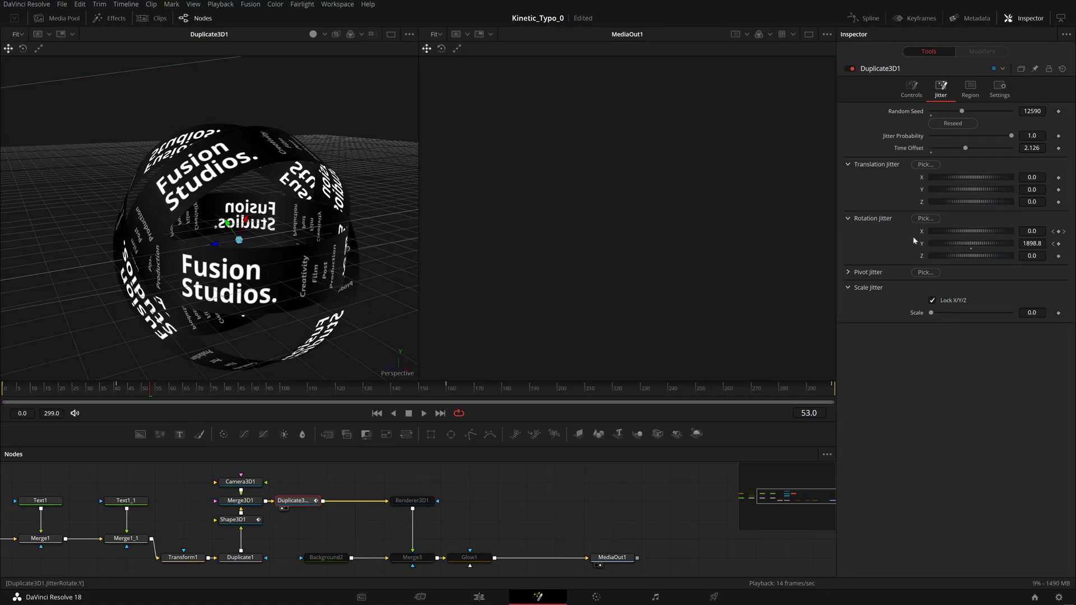
Step: Try nudging Duplicate3D1's Z rotation, then undo it to keep 64.6
{"action": "left_click", "coordinate": [911, 89]}
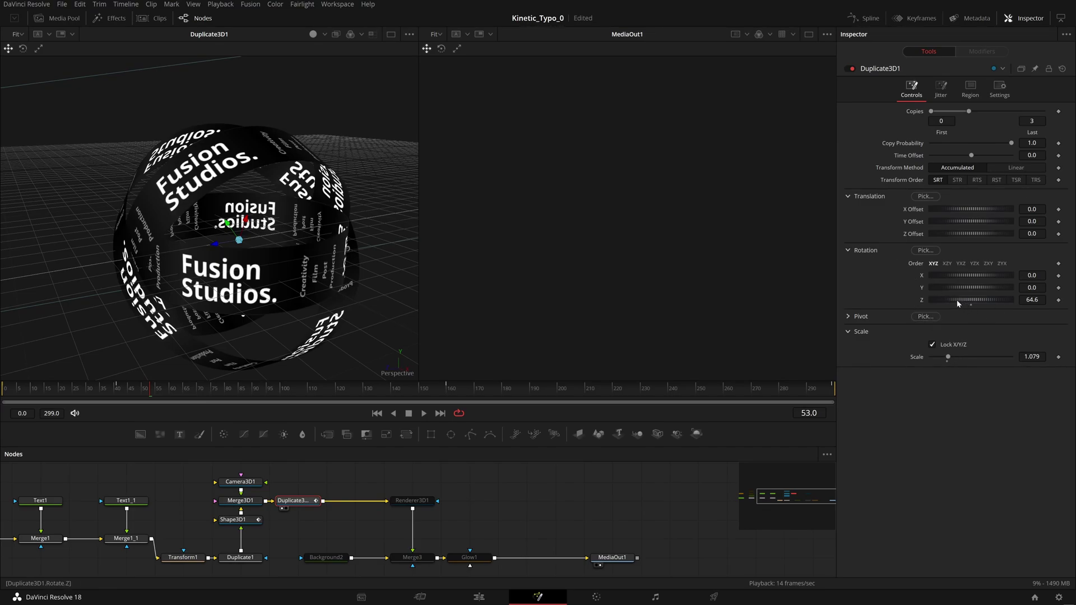
{"action": "mouse_move", "coordinate": [972, 300]}
{"action": "left_mouse_down"}
{"action": "mouse_move", "coordinate": [997, 299]}
{"action": "mouse_move", "coordinate": [970, 299]}
{"action": "left_mouse_up"}
{"action": "key", "text": "ctrl+z"}
Step: Re-enable Renderer3D1 and switch on the solid black Background2 layer
{"action": "left_click", "coordinate": [415, 501]}
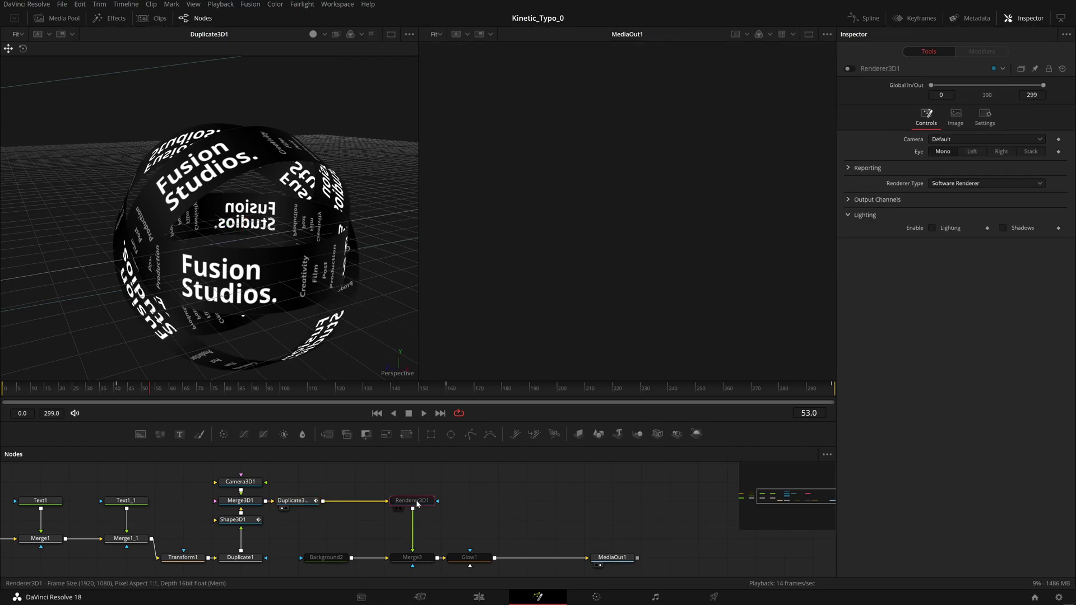
{"action": "left_click", "coordinate": [850, 69]}
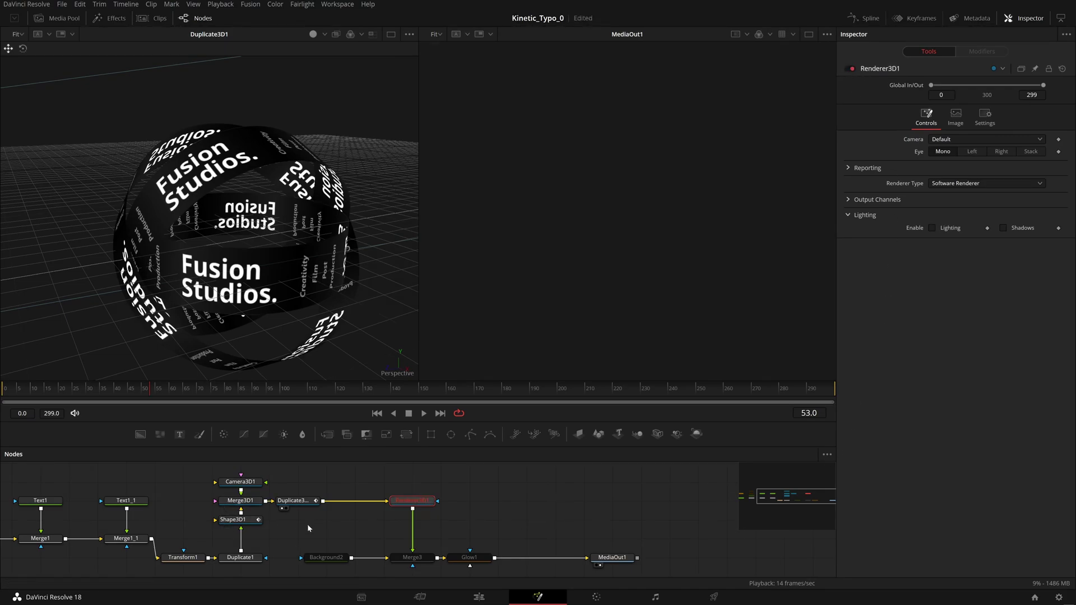
{"action": "left_click_drag", "start_coordinate": [347, 533], "coordinate": [299, 525]}
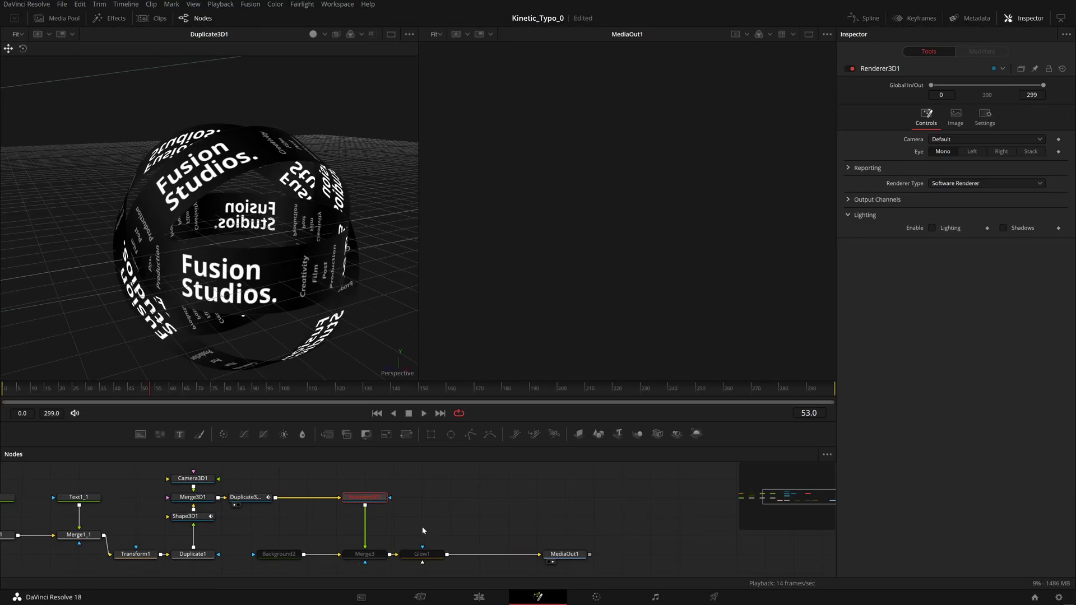
{"action": "left_click", "coordinate": [374, 556]}
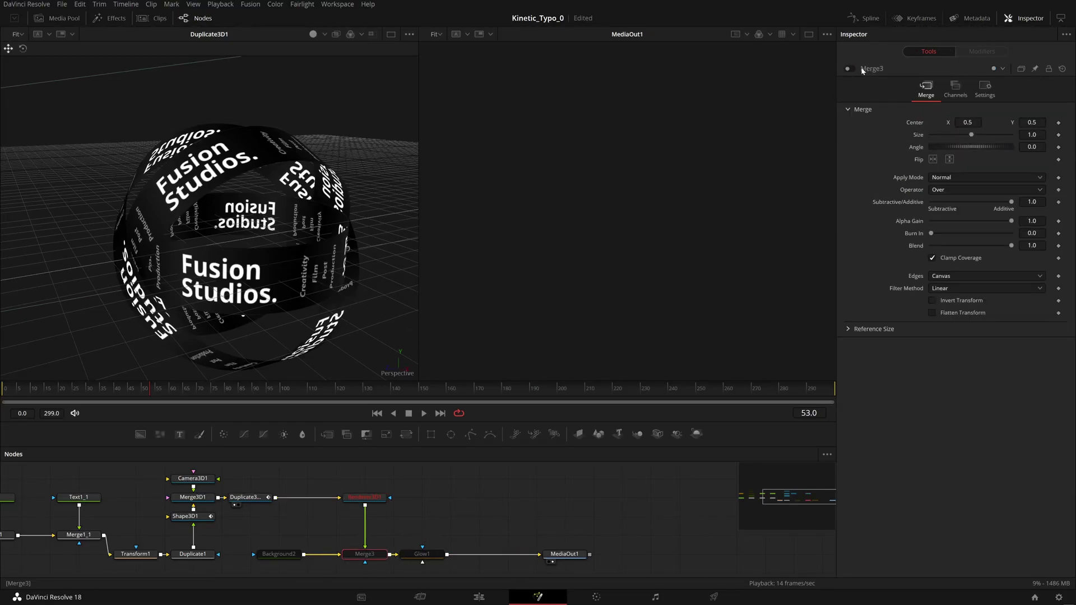
{"action": "left_click", "coordinate": [299, 552]}
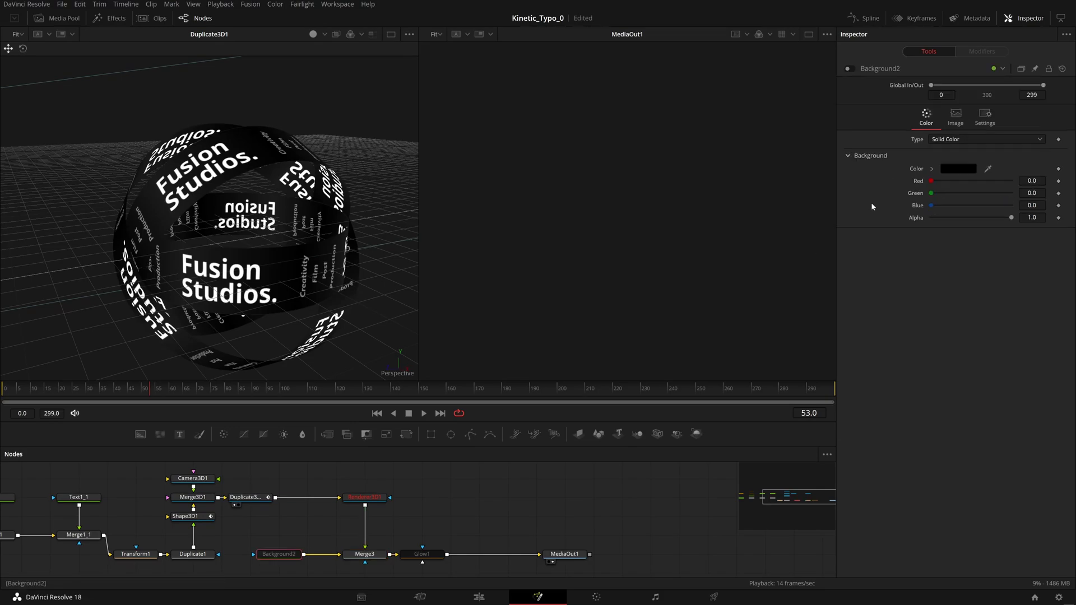
{"action": "left_click", "coordinate": [849, 68]}
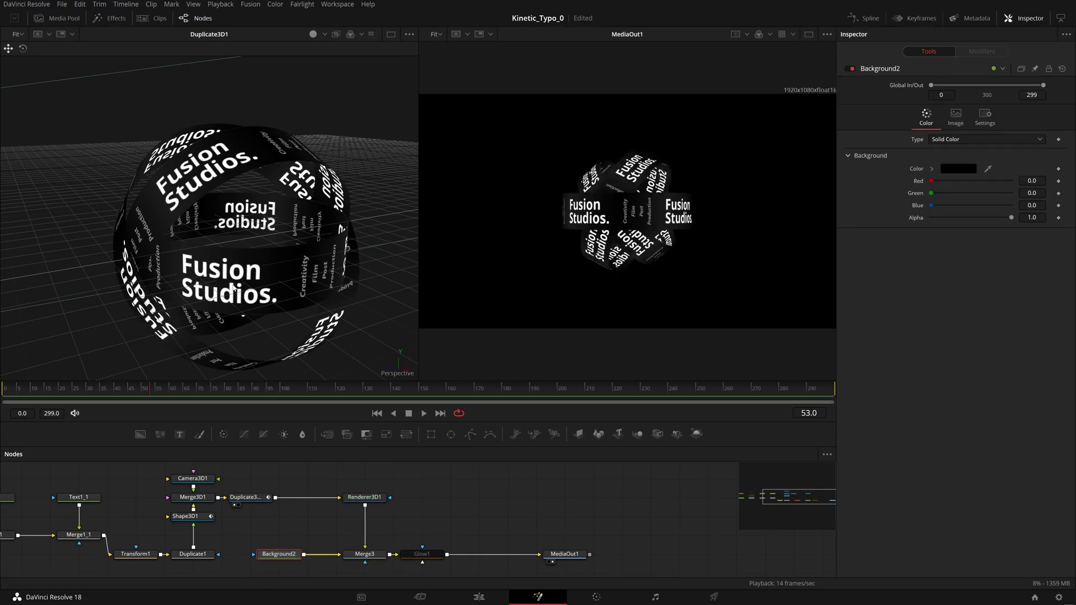
Step: Preview Renderer3D1, Merge3D1 and Duplicate3D1 outputs, ending on the rendered Renderer3D1 sphere
{"action": "left_click", "coordinate": [349, 504]}
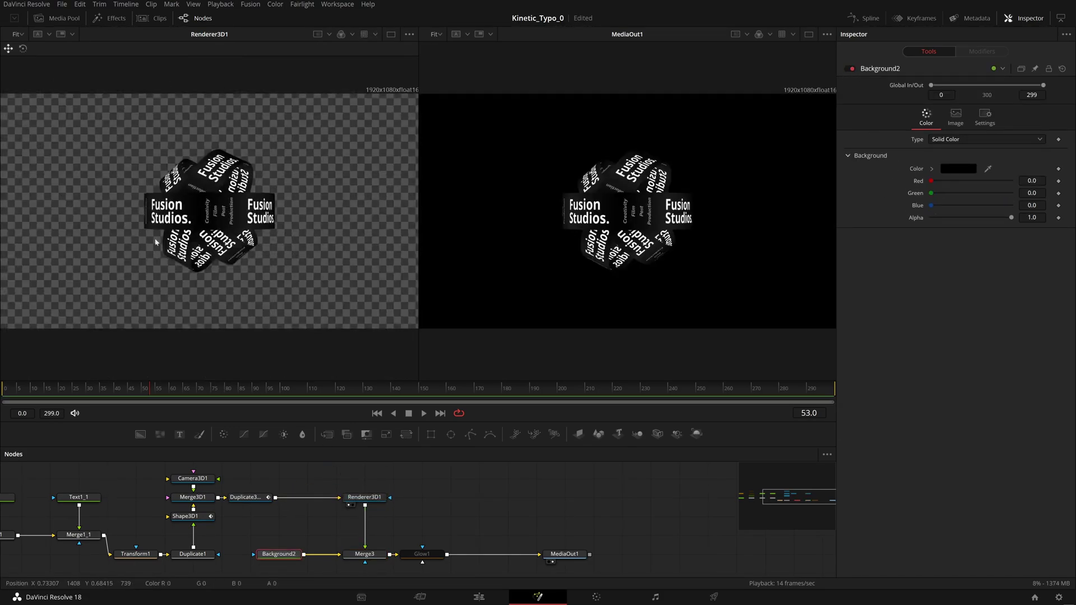
{"action": "left_click", "coordinate": [178, 505]}
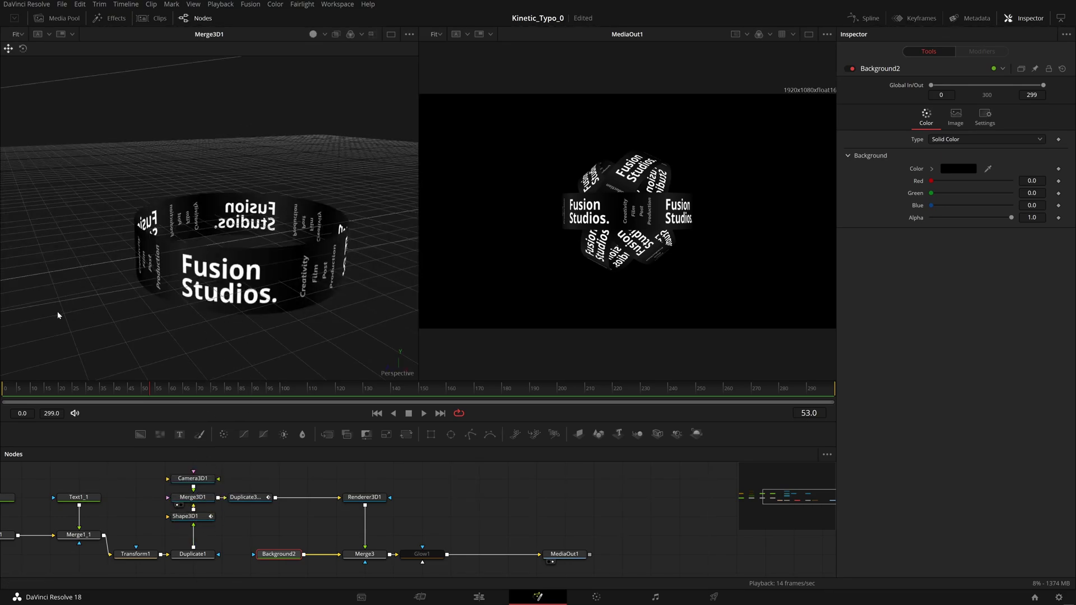
{"action": "left_click", "coordinate": [235, 505]}
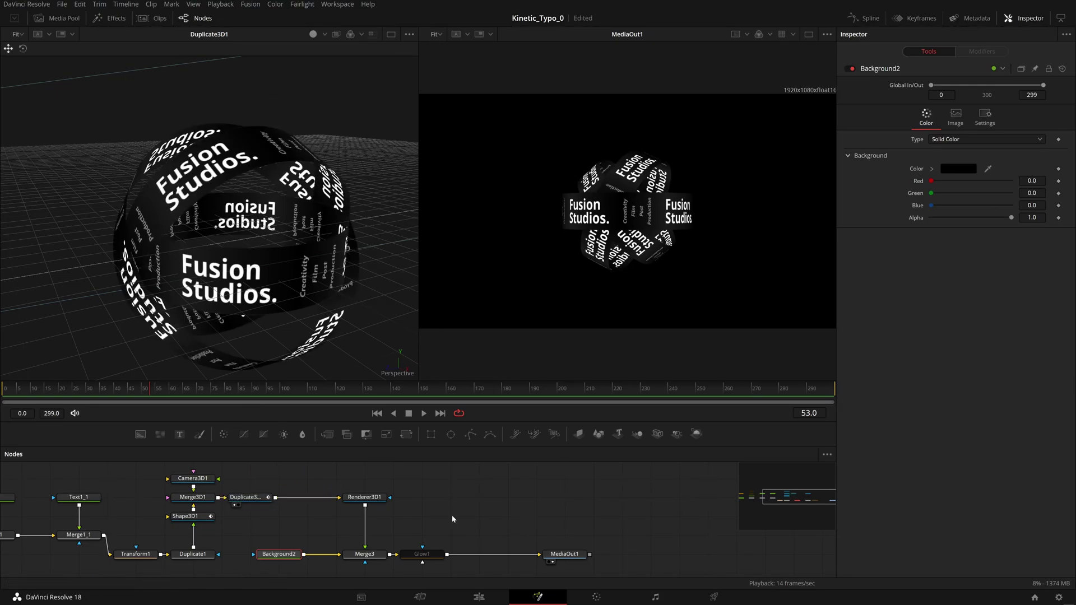
{"action": "left_click", "coordinate": [350, 504]}
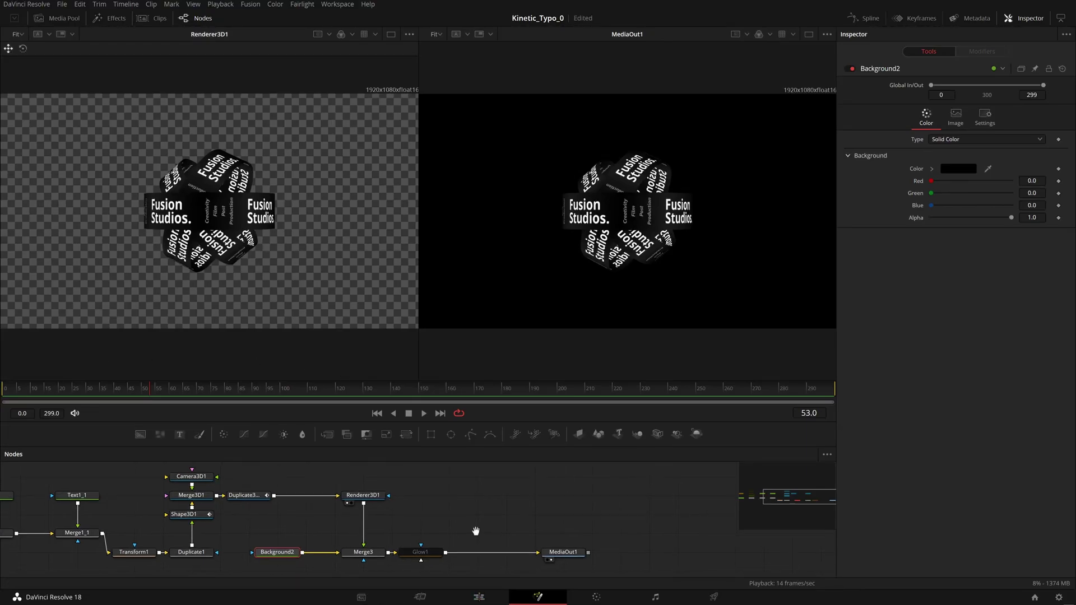
{"action": "left_click_drag", "start_coordinate": [473, 528], "coordinate": [449, 513]}
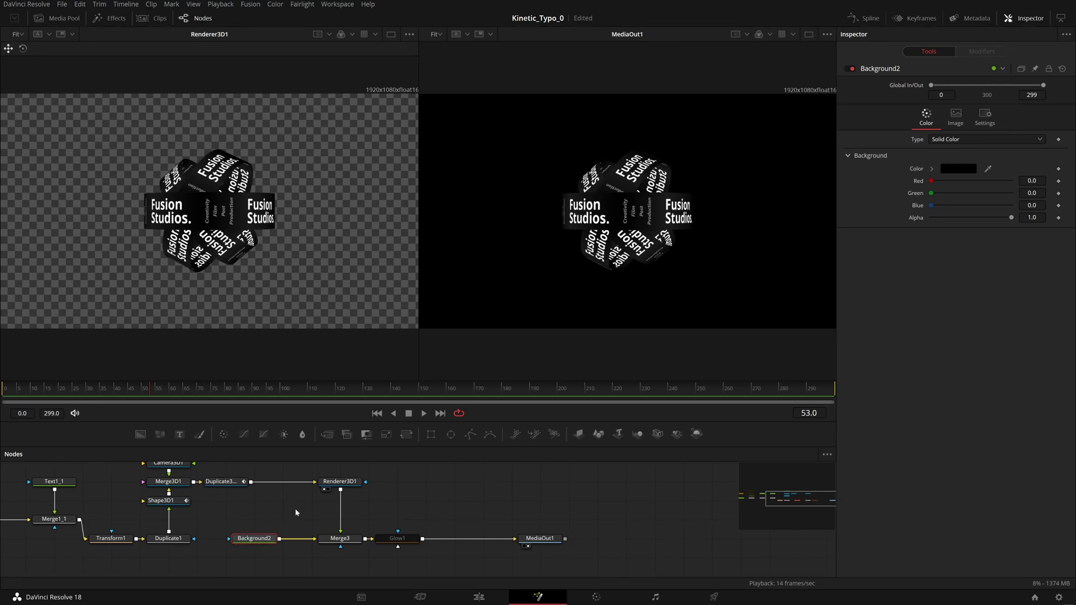
Step: Preview the Merge3 composite and switch on the Glow1 node in the Inspector
{"action": "left_click_drag", "start_coordinate": [425, 504], "coordinate": [369, 503]}
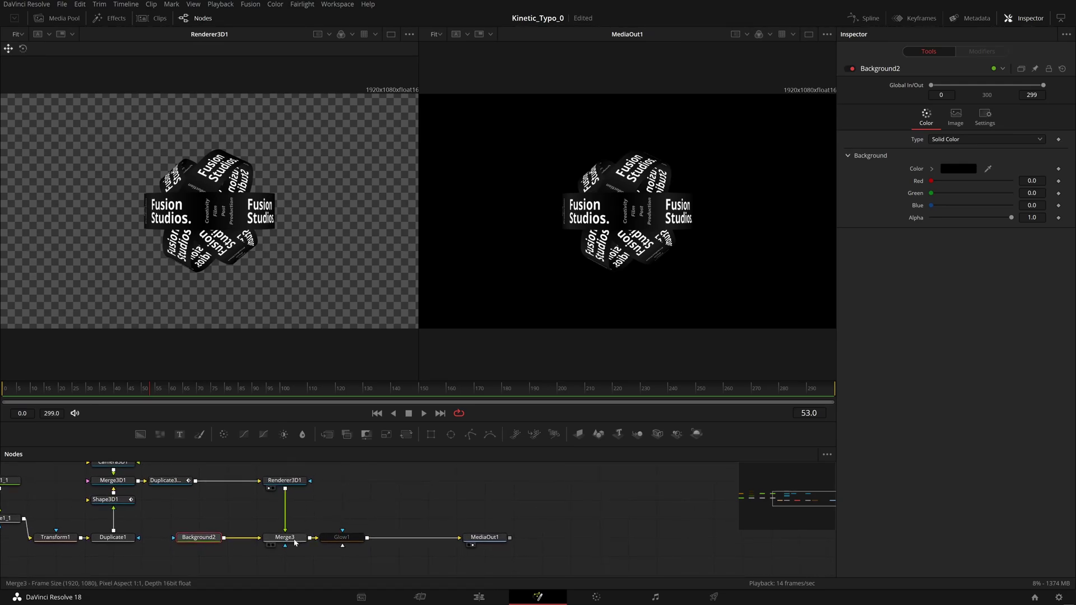
{"action": "key", "text": "1"}
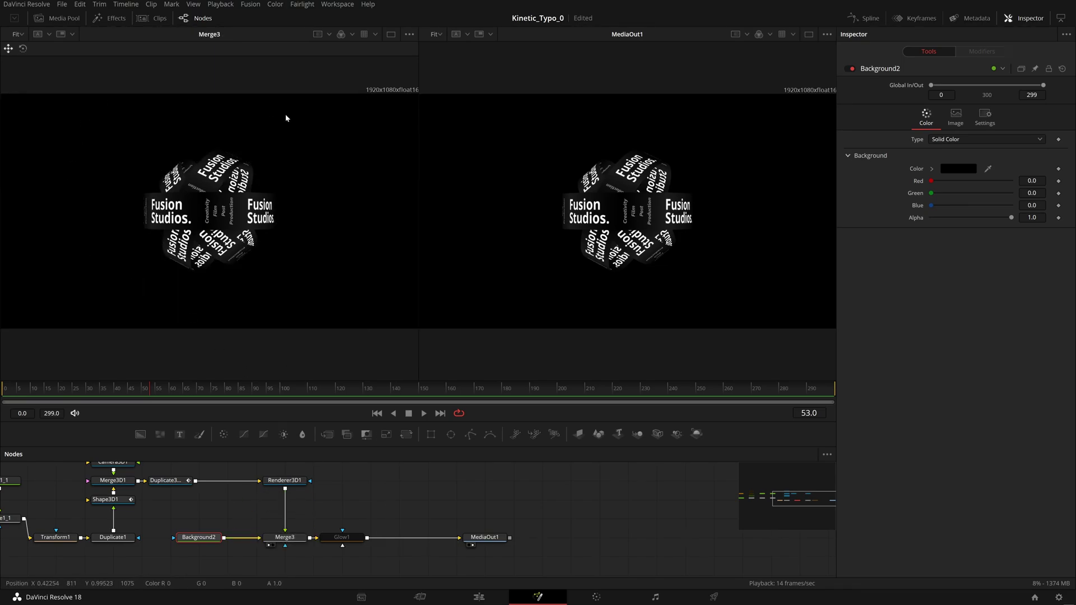
{"action": "left_click", "coordinate": [345, 539]}
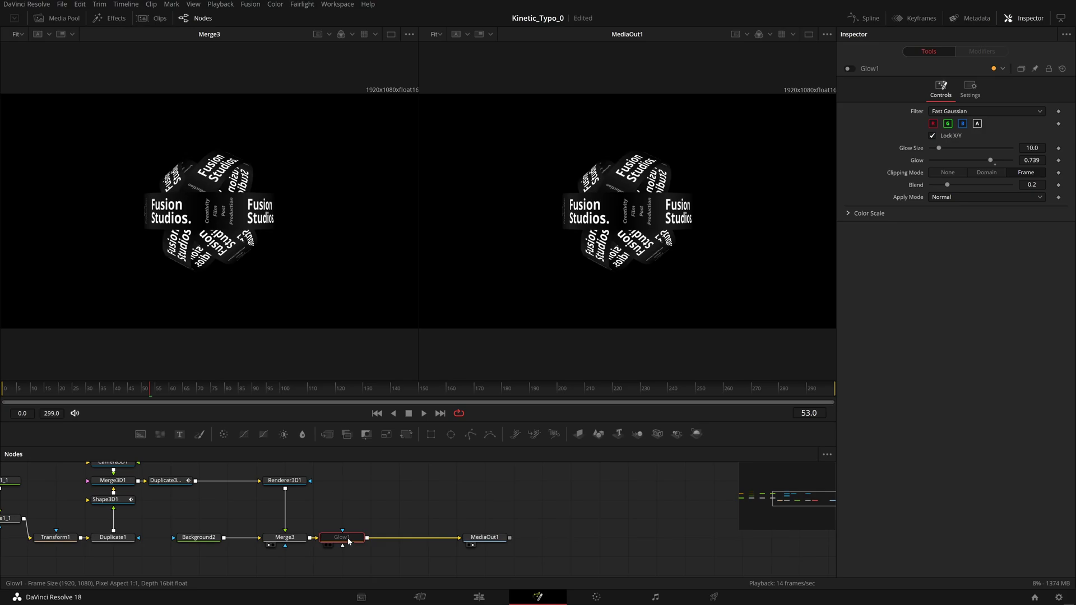
{"action": "left_click", "coordinate": [848, 69]}
Step: Undo the accidental MediaOut1 move and view Renderer3D1's output again
{"action": "left_click_drag", "start_coordinate": [493, 539], "coordinate": [521, 483]}
{"action": "key", "text": "ctrl+z"}
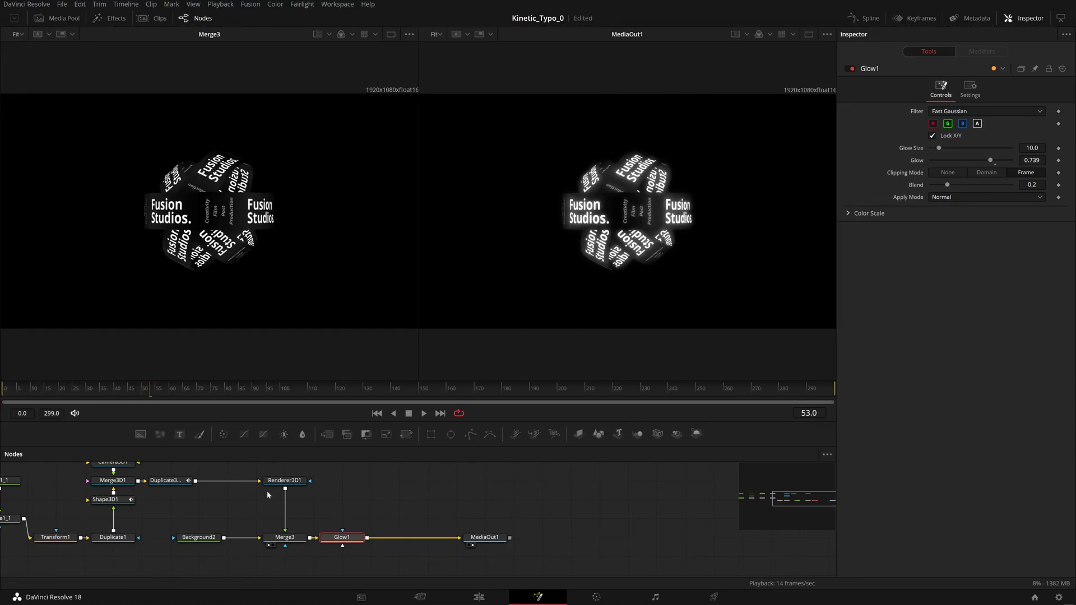
{"action": "left_click_drag", "start_coordinate": [285, 480], "coordinate": [416, 382]}
{"action": "left_click_drag", "start_coordinate": [212, 507], "coordinate": [547, 505]}
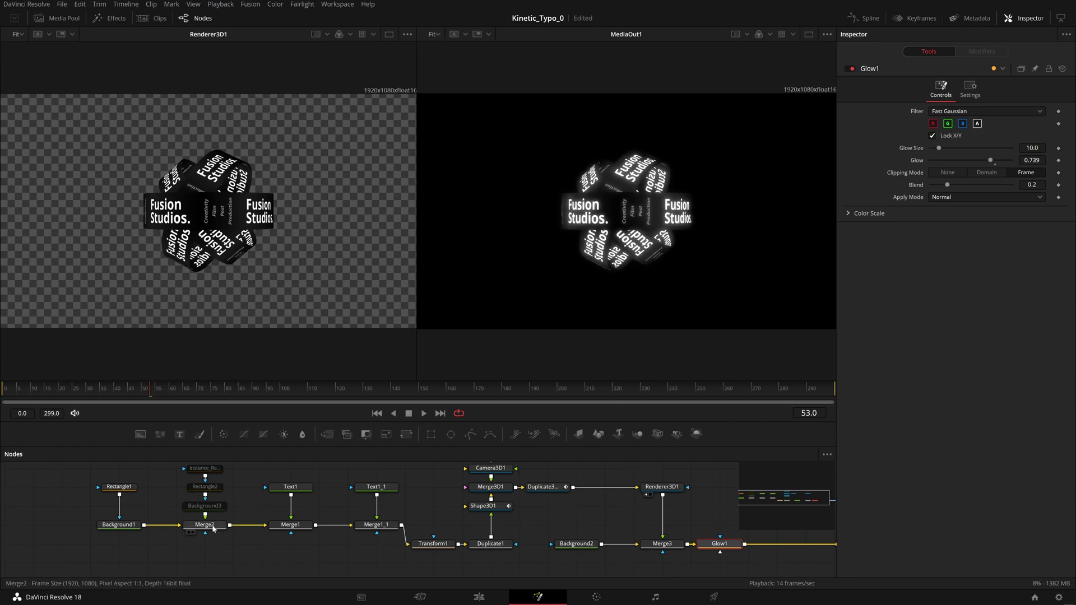
Step: Switch on the white Background3 layer and preview it on its own
{"action": "left_click_drag", "start_coordinate": [237, 487], "coordinate": [208, 520]}
{"action": "left_click", "coordinate": [243, 512]}
{"action": "left_click", "coordinate": [223, 497]}
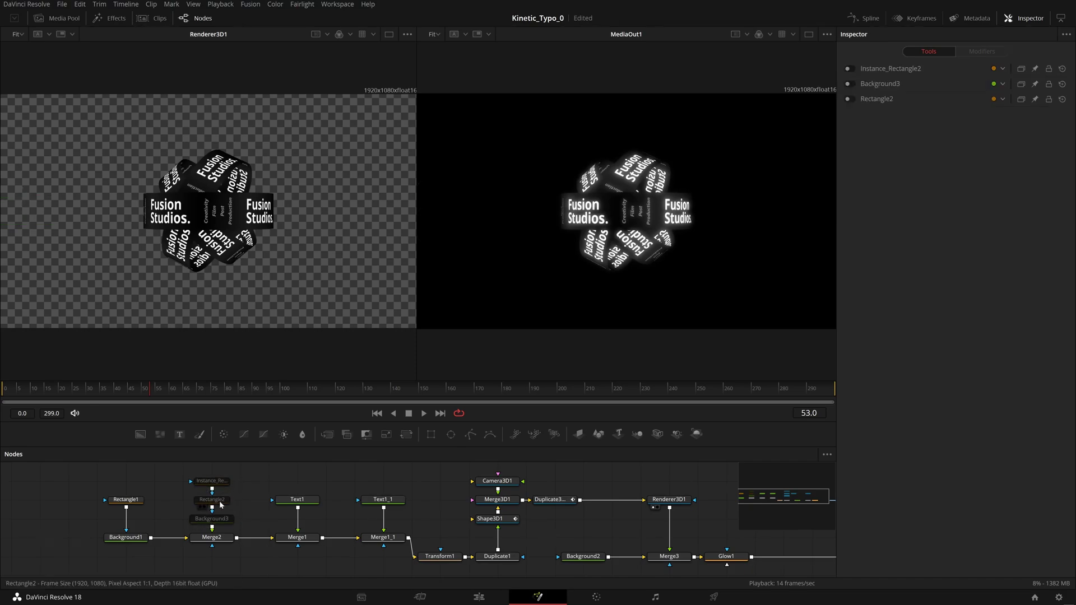
{"action": "mouse_move", "coordinate": [214, 491]}
{"action": "left_mouse_down"}
{"action": "mouse_move", "coordinate": [271, 473]}
{"action": "mouse_move", "coordinate": [230, 473]}
{"action": "mouse_move", "coordinate": [214, 488]}
{"action": "left_mouse_up"}
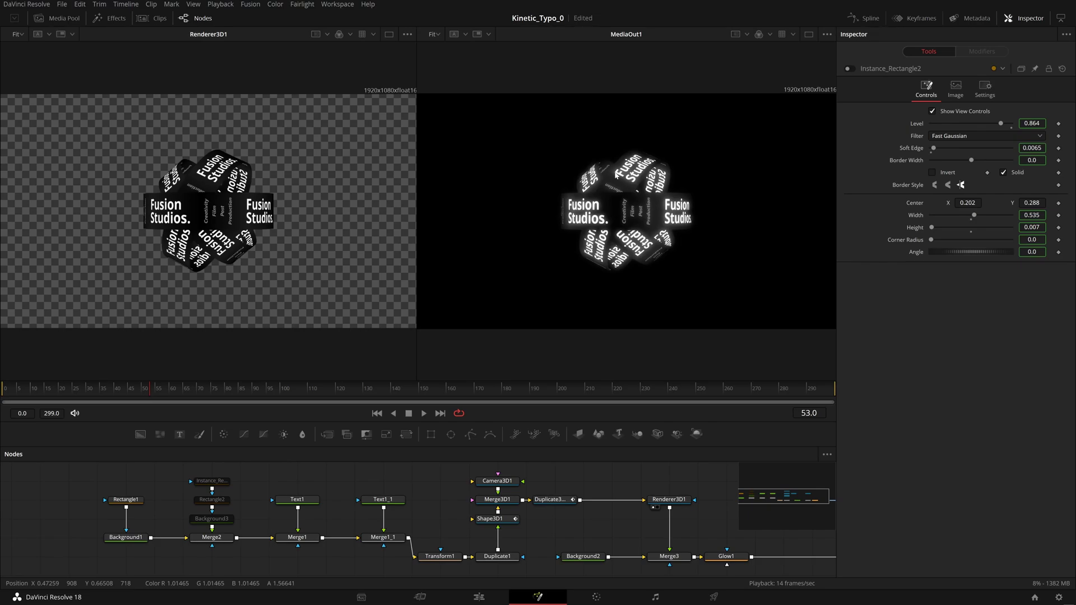
{"action": "left_click", "coordinate": [226, 521]}
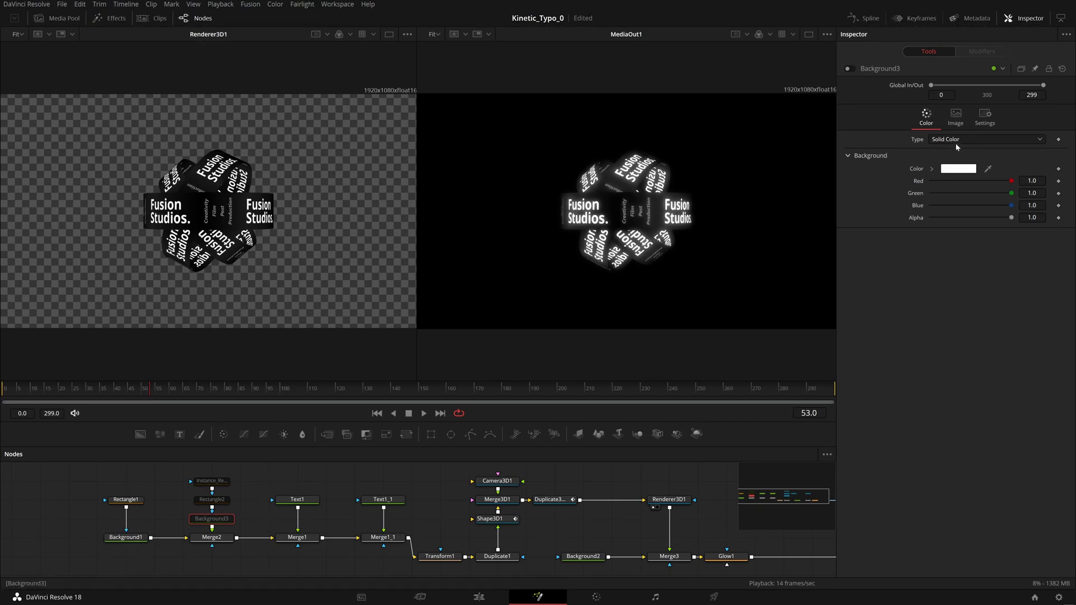
{"action": "left_click", "coordinate": [848, 69]}
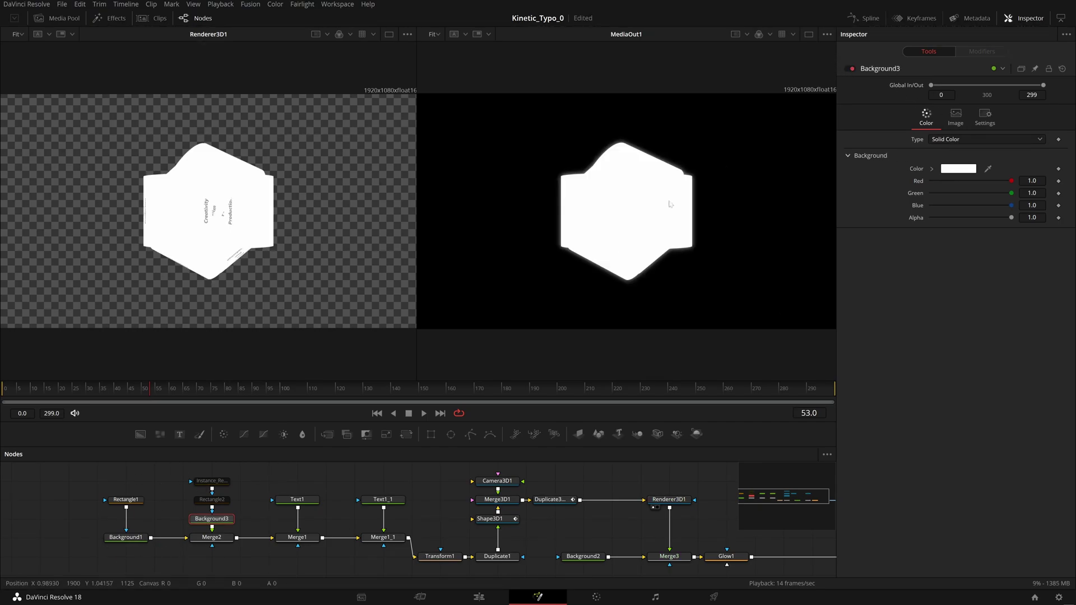
{"action": "key", "text": "1"}
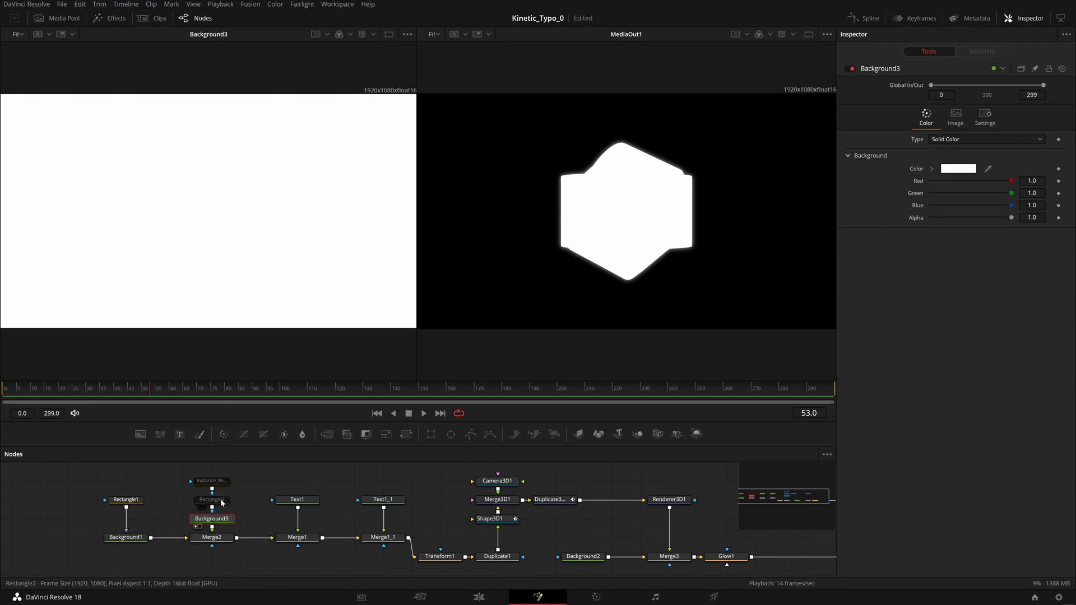
Step: Enable the Rectangle2 mask and its Instance_Rectangle2 copy to cut two thin lines
{"action": "left_click", "coordinate": [221, 503]}
{"action": "key", "text": "ctrl+p"}
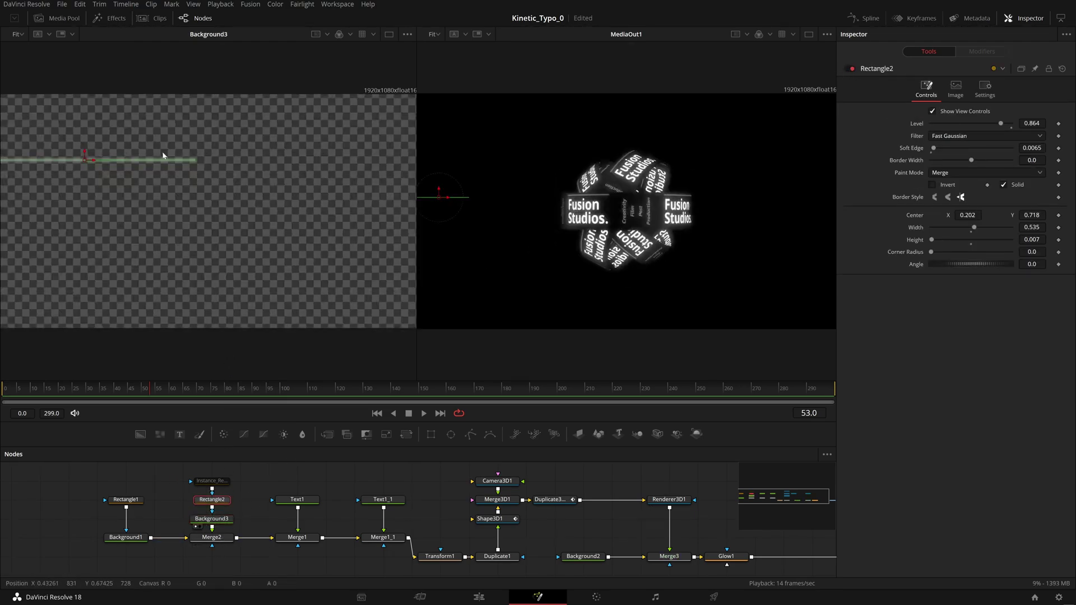
{"action": "left_click_drag", "start_coordinate": [225, 487], "coordinate": [254, 487]}
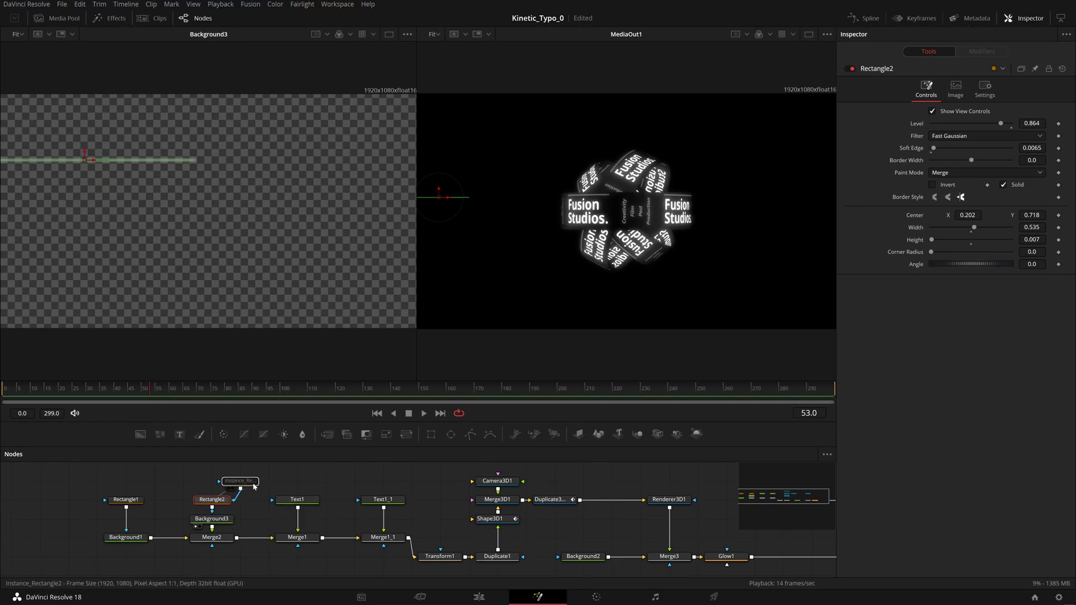
{"action": "left_click", "coordinate": [848, 68]}
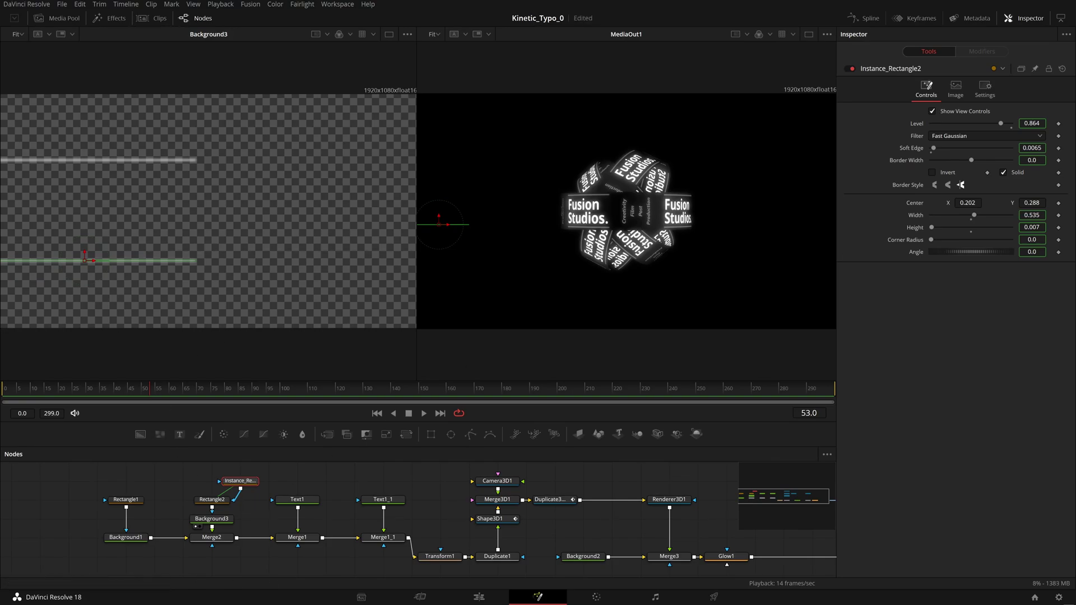
Step: Check the line center's animation options without changes and scroll the view right
{"action": "right_click", "coordinate": [915, 205]}
{"action": "left_click", "coordinate": [865, 317]}
{"action": "right_click", "coordinate": [915, 205]}
{"action": "left_click", "coordinate": [892, 308]}
{"action": "scroll", "coordinate": [297, 497], "scroll_direction": "right", "scroll_amount": 5}
{"action": "scroll", "coordinate": [455, 515], "scroll_direction": "right", "scroll_amount": 1}
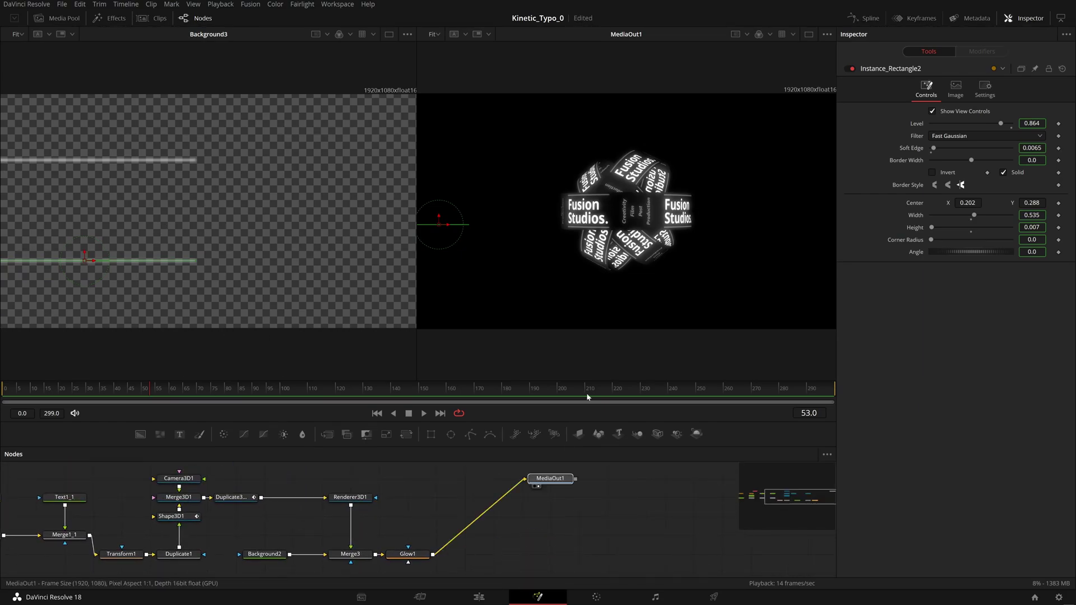
Step: Show the final output in a single large viewer with the node graph hidden, and play it
{"action": "left_click", "coordinate": [809, 34]}
{"action": "left_click", "coordinate": [195, 18]}
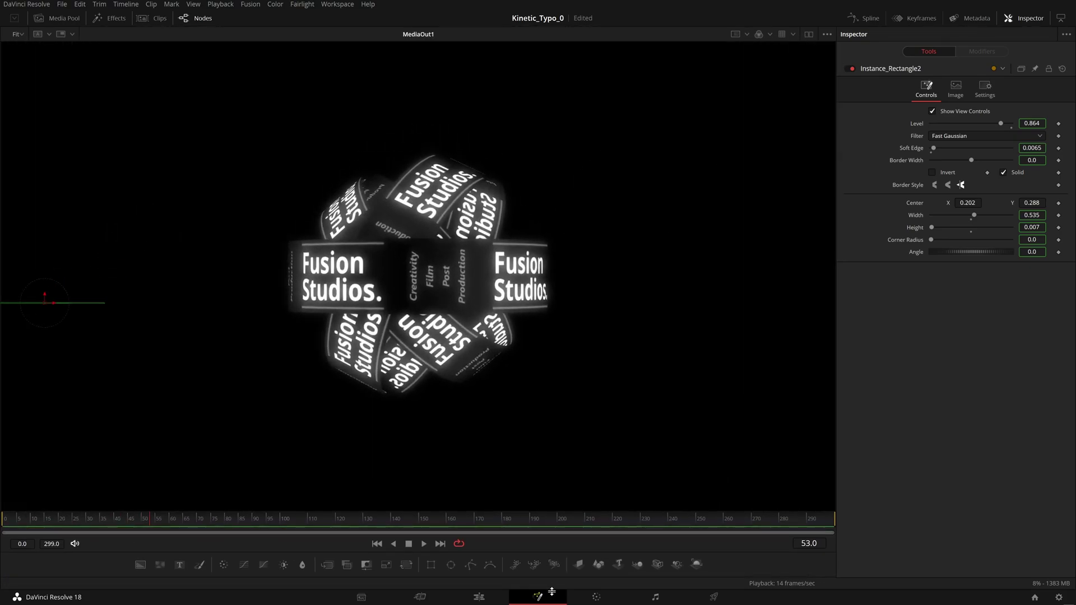
{"action": "left_click", "coordinate": [423, 544]}
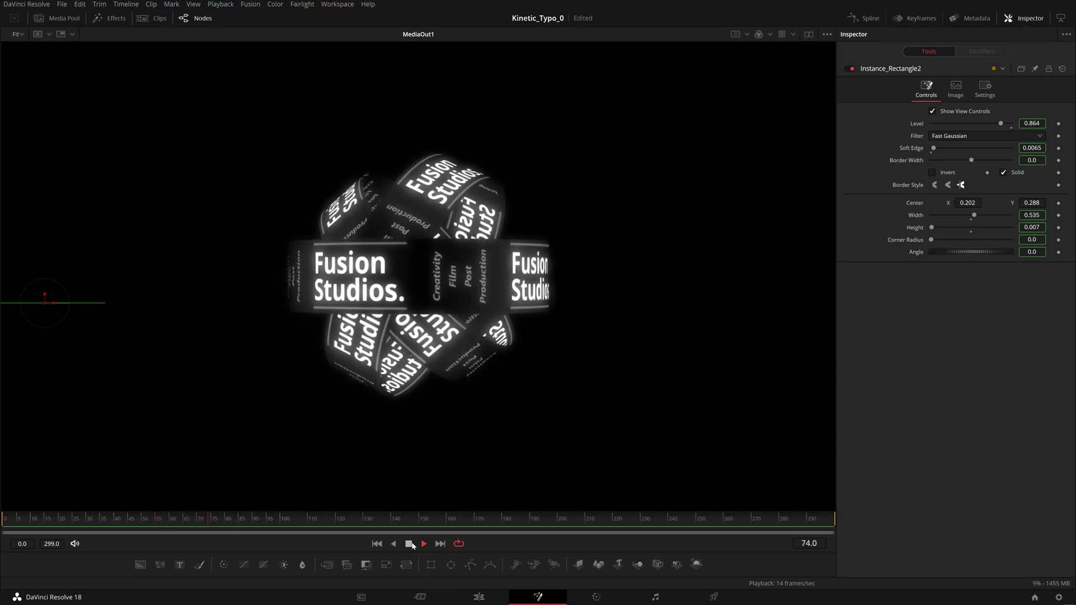
Step: Toggle high-quality playback on and back off, and adjust the viewer–Inspector divider
{"action": "right_click", "coordinate": [490, 545]}
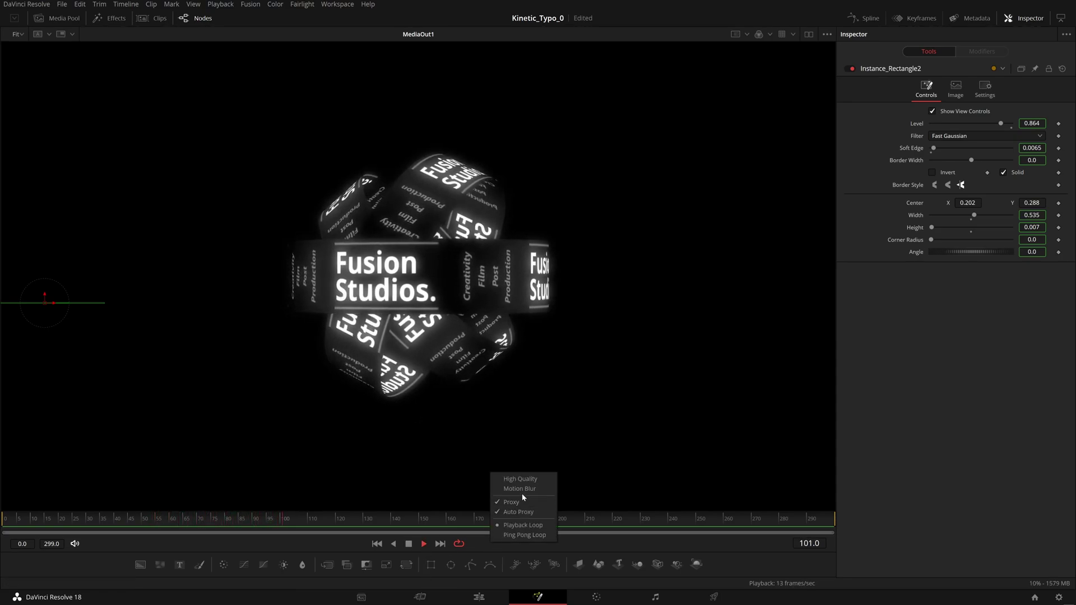
{"action": "left_click", "coordinate": [526, 483]}
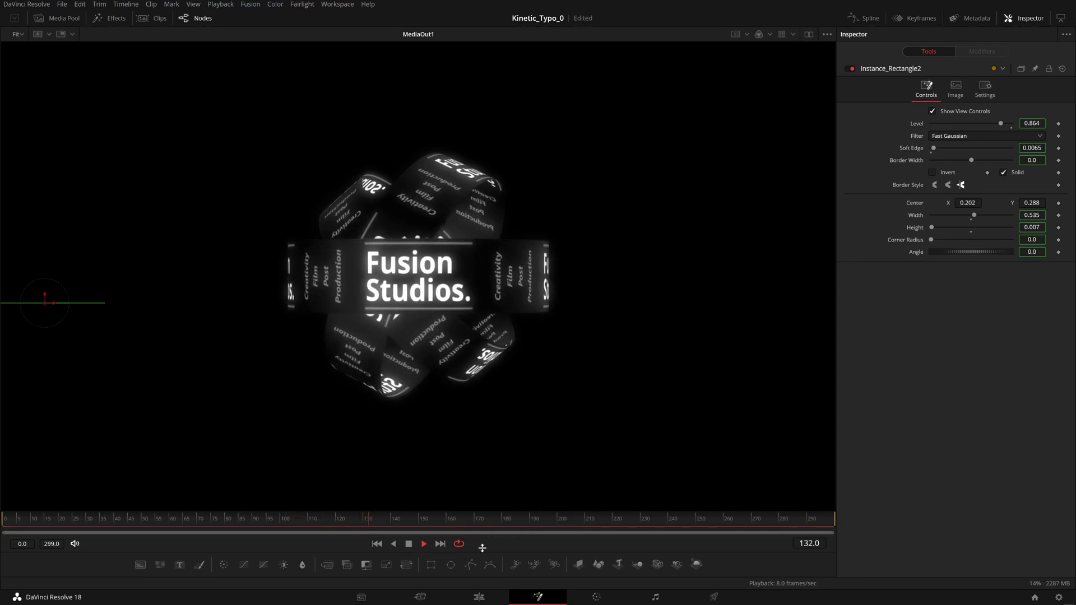
{"action": "right_click", "coordinate": [498, 539]}
{"action": "left_click", "coordinate": [530, 481]}
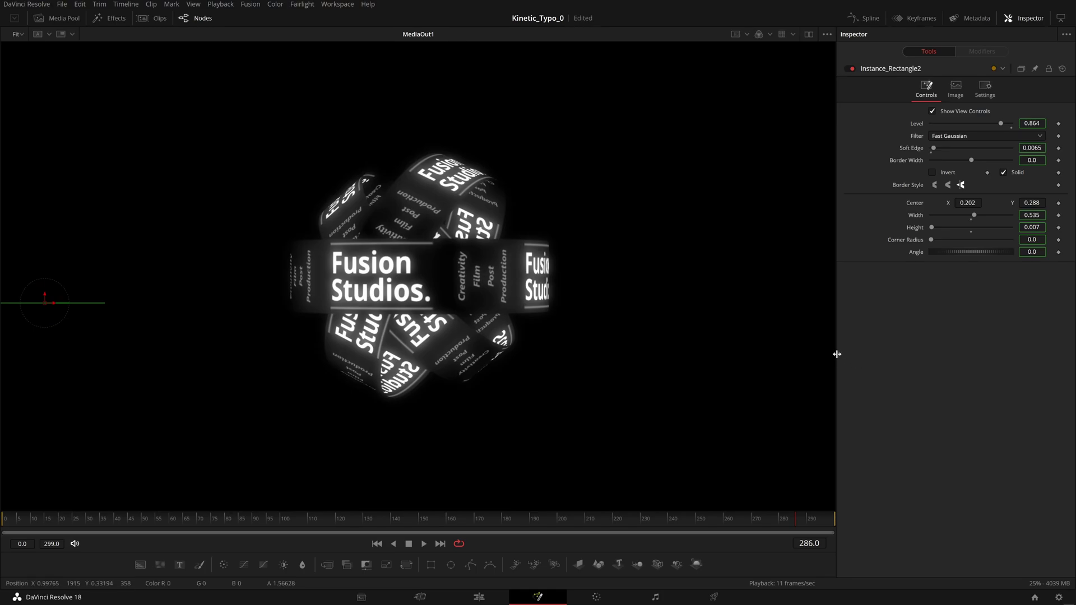
{"action": "left_click_drag", "start_coordinate": [835, 355], "coordinate": [757, 363]}
{"action": "left_click_drag", "start_coordinate": [829, 361], "coordinate": [850, 365]}
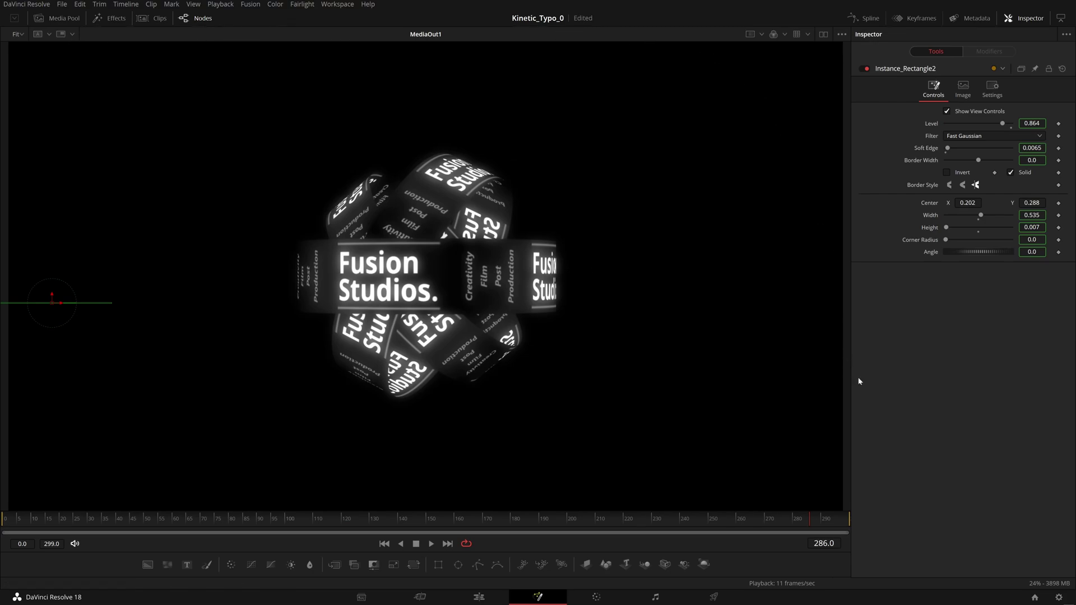